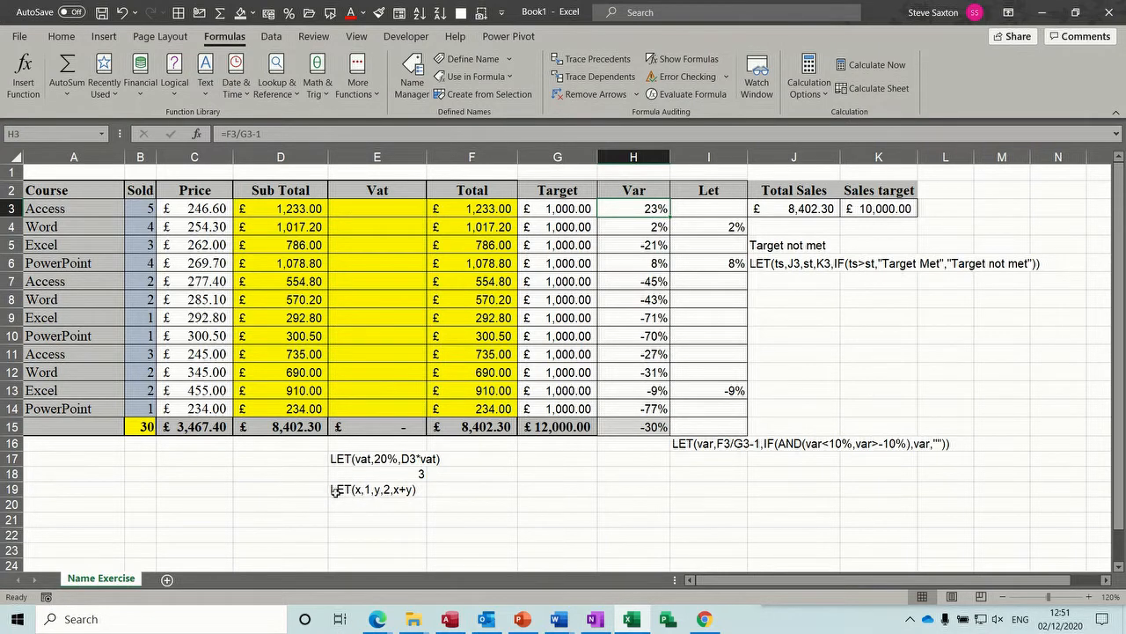
- Enter the formula =LET(x,1,y,2,x+y) in cell E21
{"action": "left_click", "coordinate": [379, 519]}
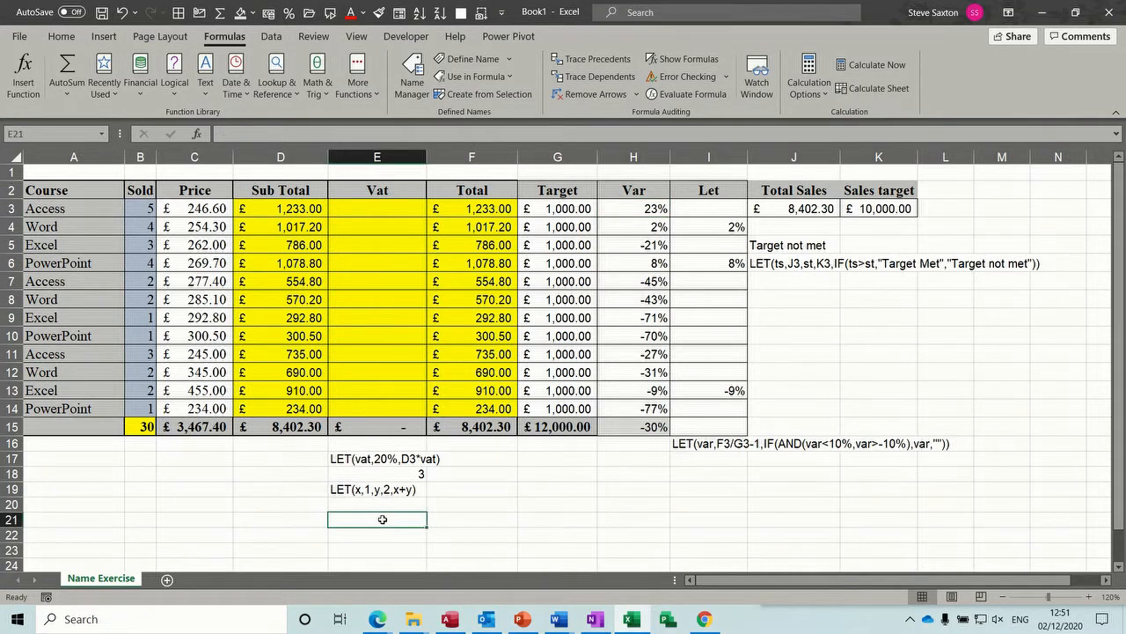
{"action": "type", "text": "="}
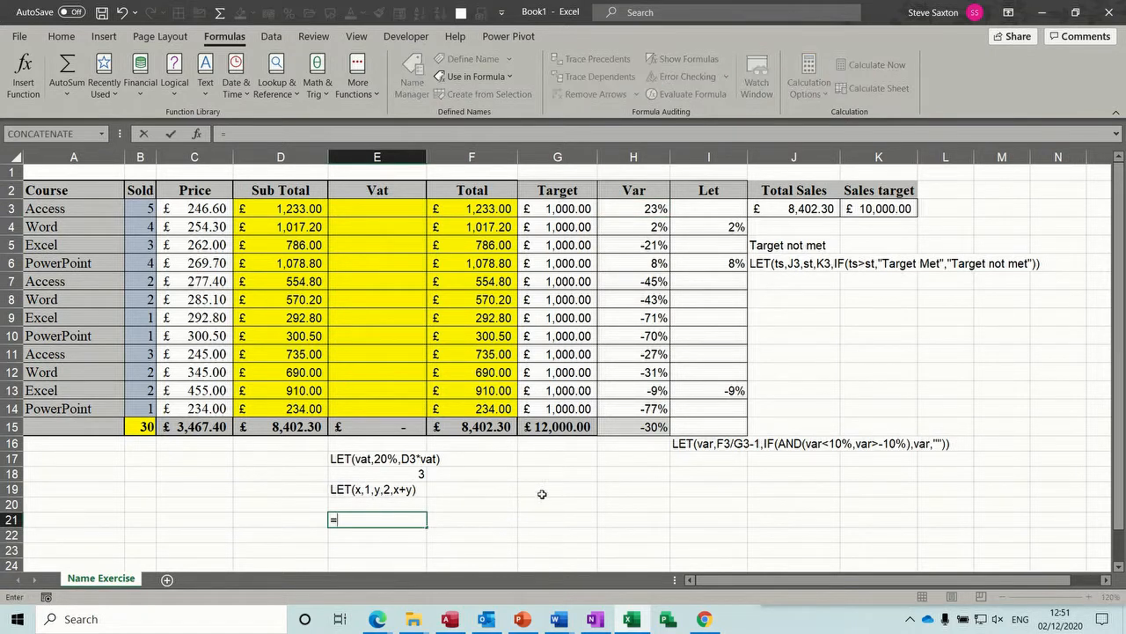
{"action": "type", "text": "let("}
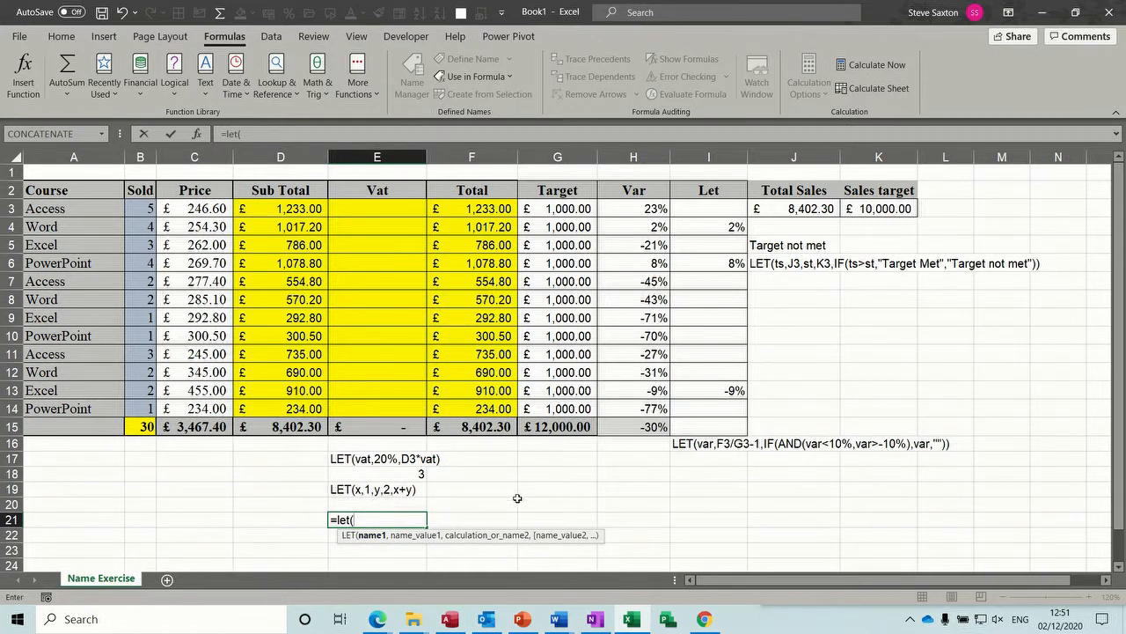
{"action": "type", "text": "x,"}
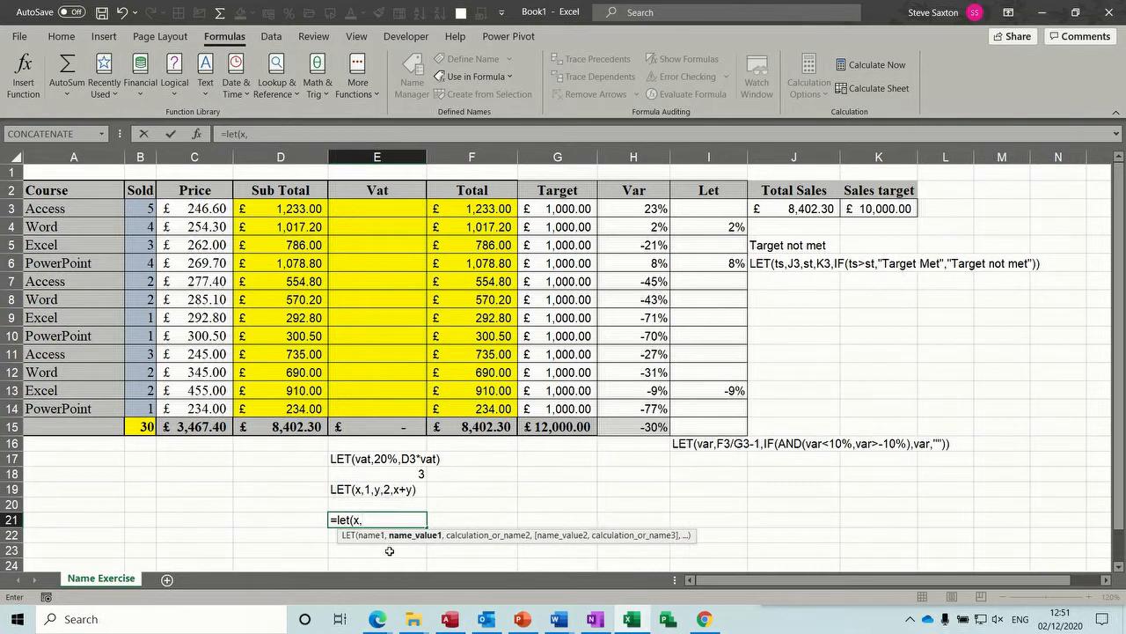
{"action": "type", "text": "1,"}
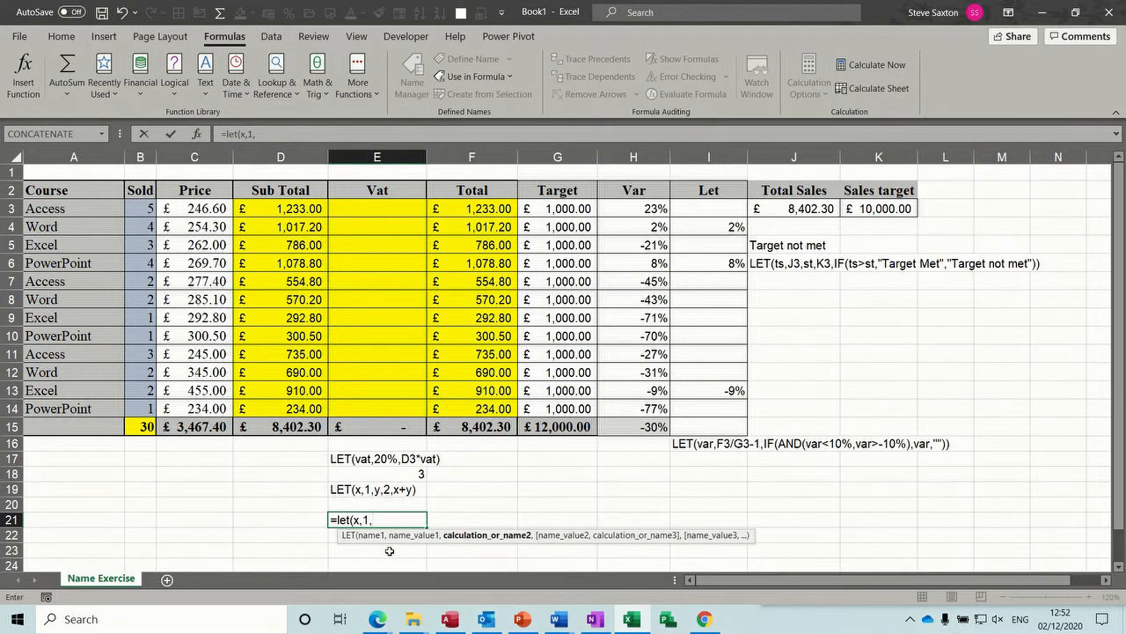
{"action": "type", "text": "y,2"}
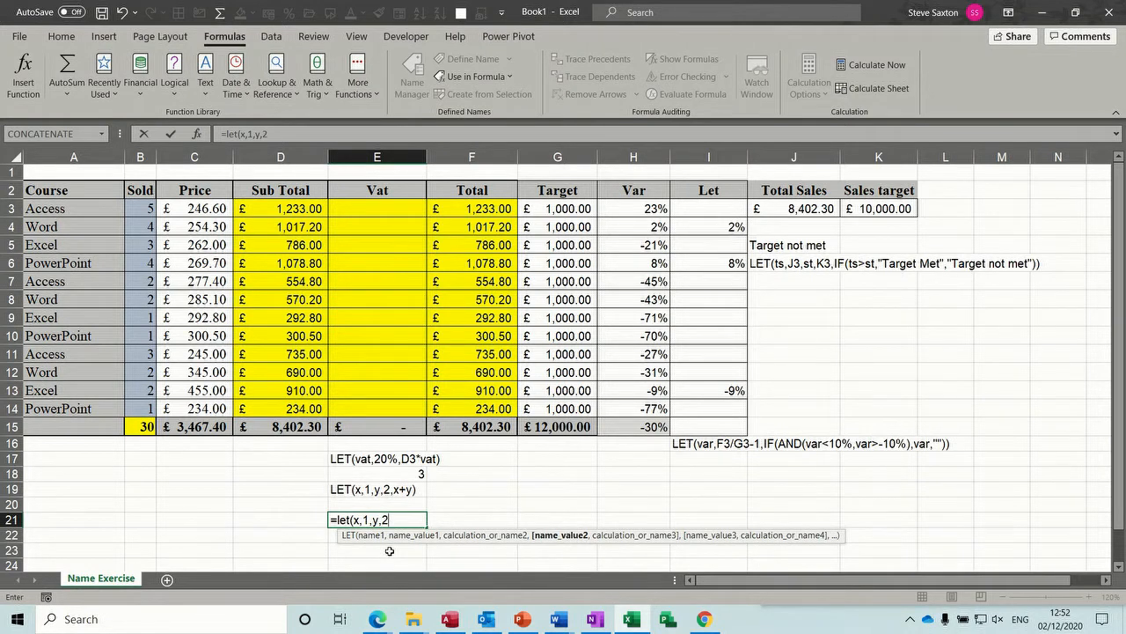
{"action": "type", "text": ","}
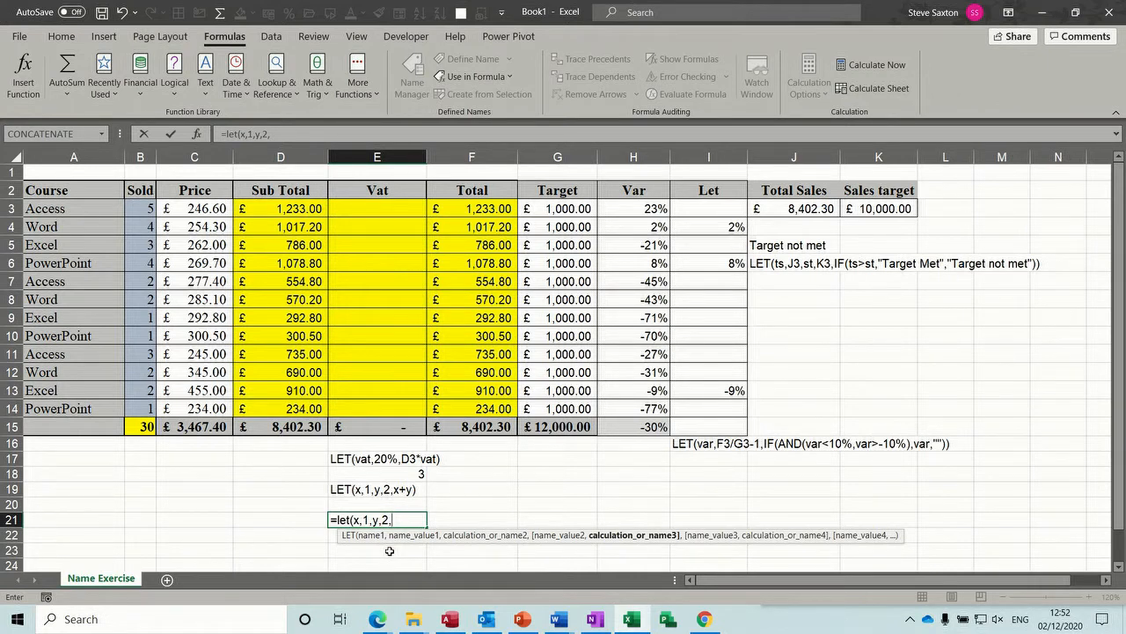
{"action": "type", "text": "x"}
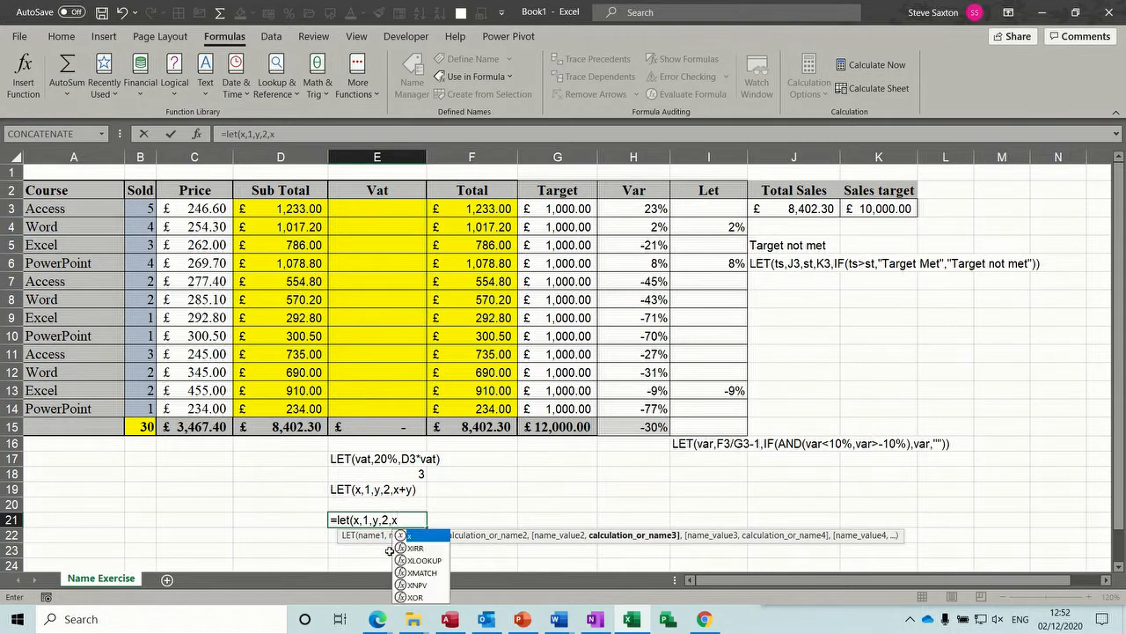
{"action": "type", "text": "+"}
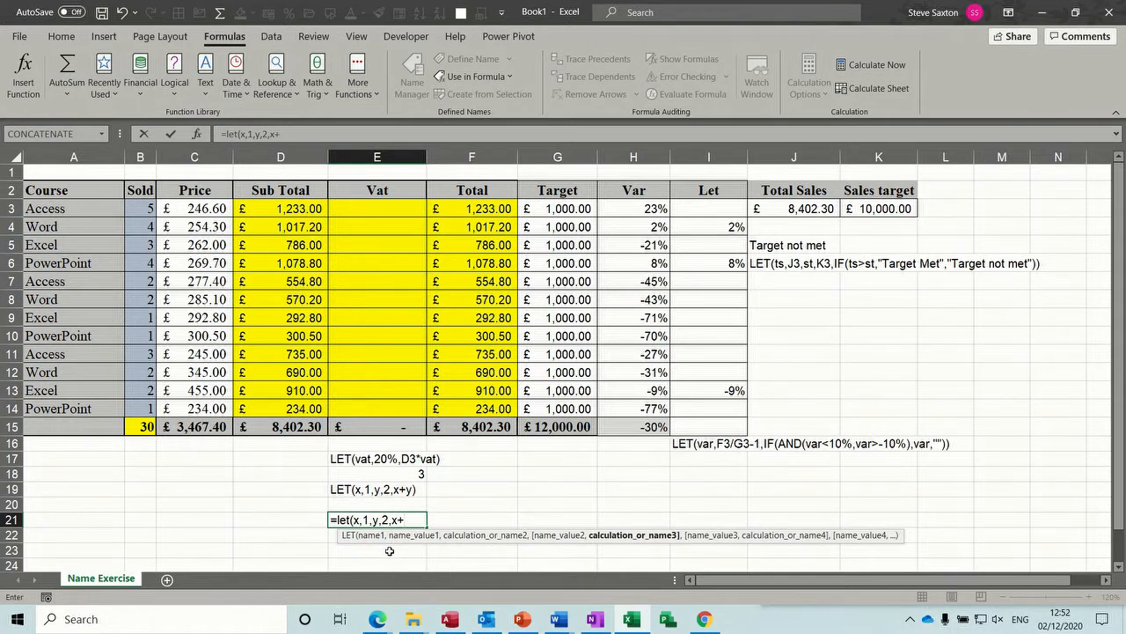
{"action": "type", "text": "y"}
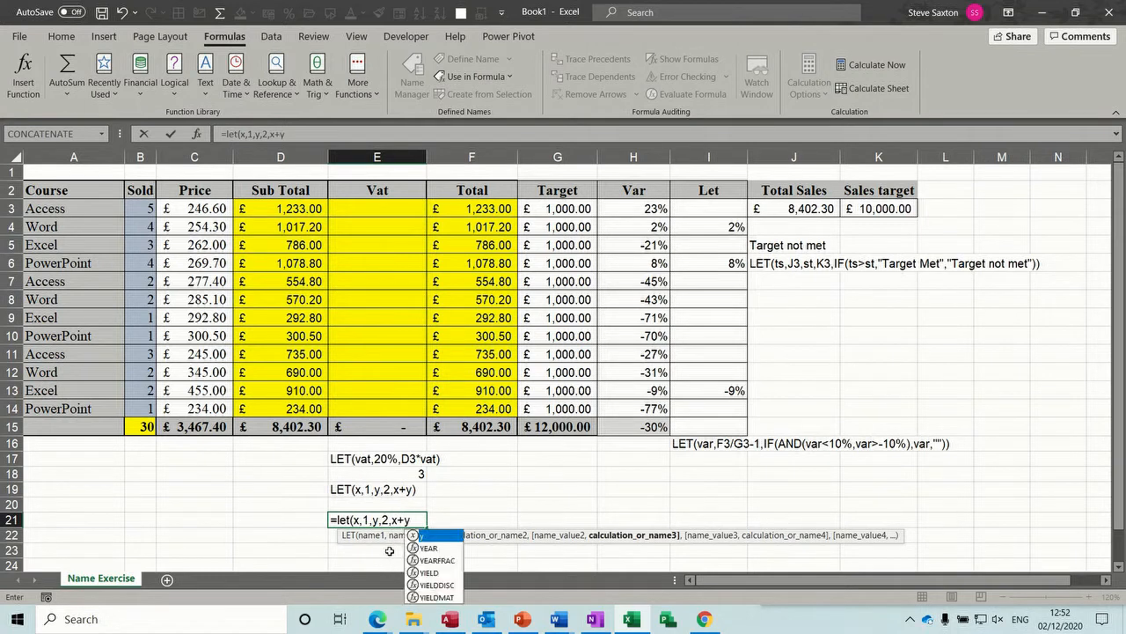
{"action": "type", "text": ")"}
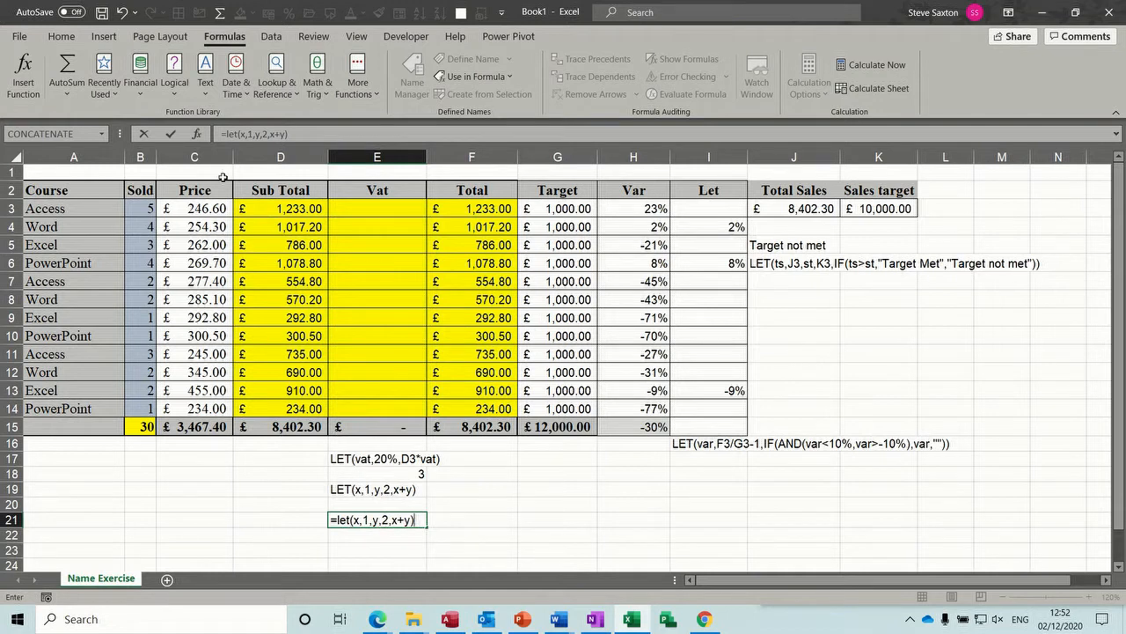
{"action": "left_click", "coordinate": [171, 138]}
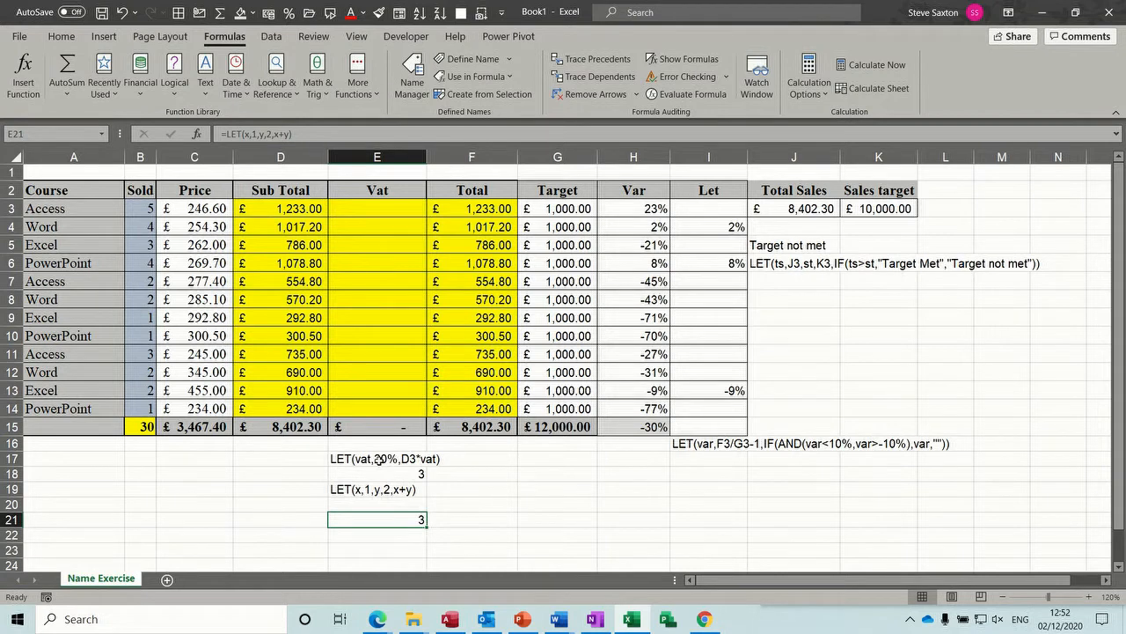
- Calculate the first course's VAT in cell E3 with the formula =LET(vat,20%,D3*vat)
{"action": "left_click", "coordinate": [366, 211]}
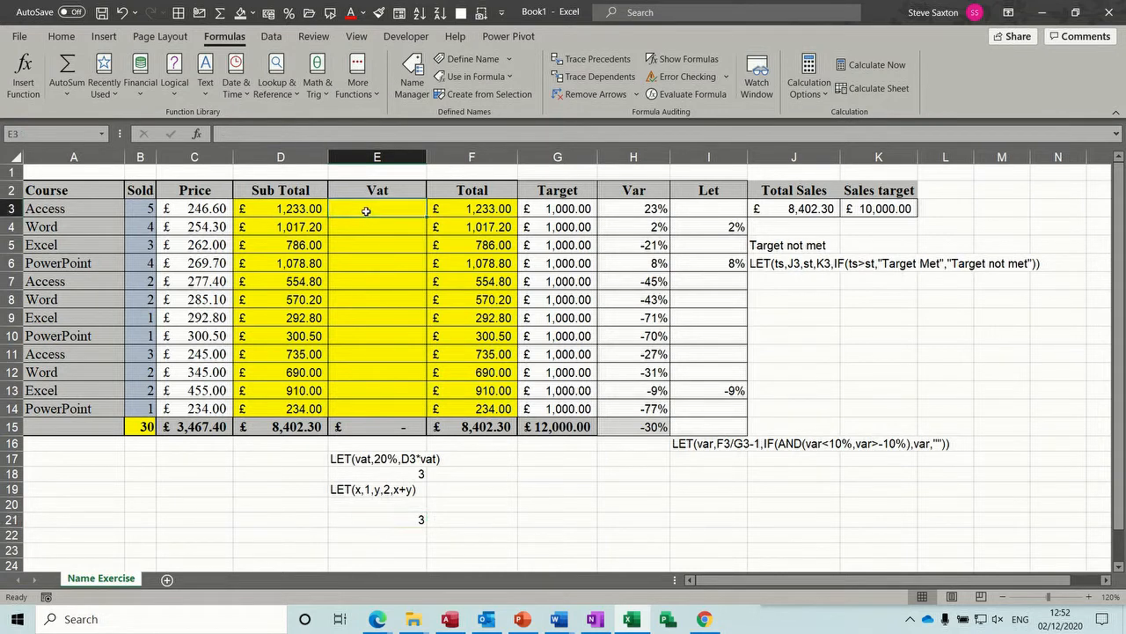
{"action": "type", "text": "="}
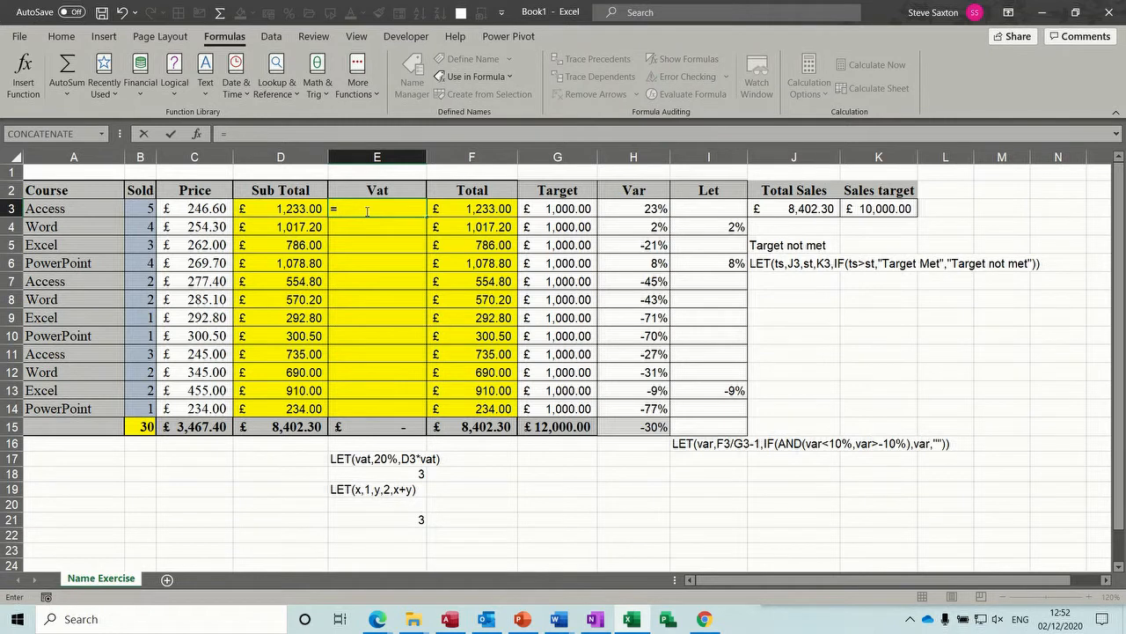
{"action": "type", "text": "let("}
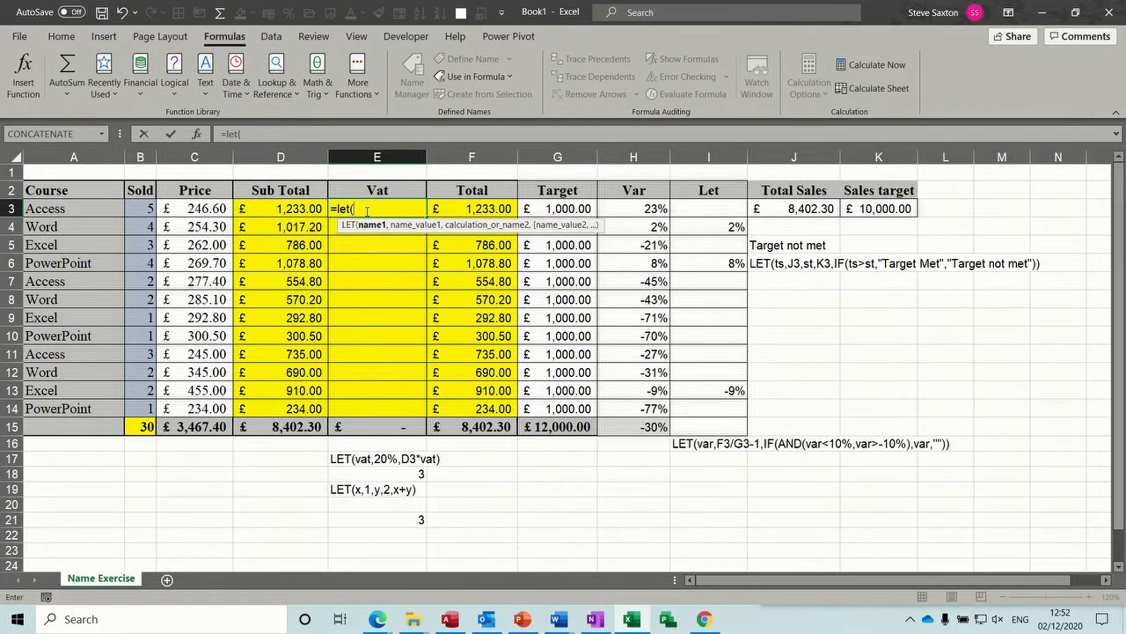
{"action": "type", "text": "vat,20%"}
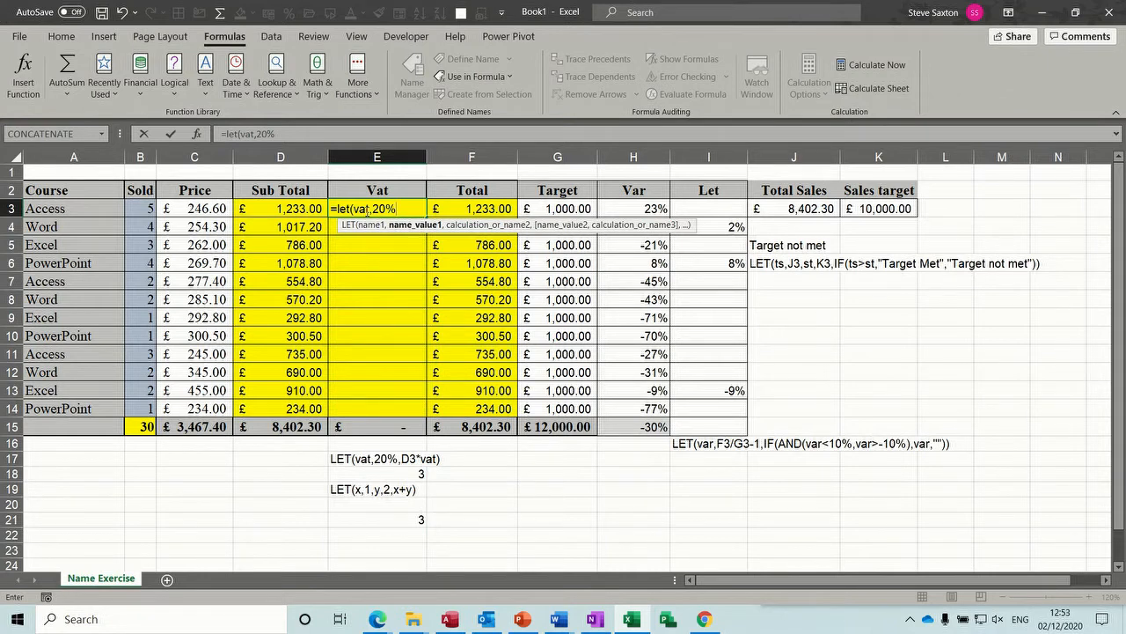
{"action": "type", "text": ","}
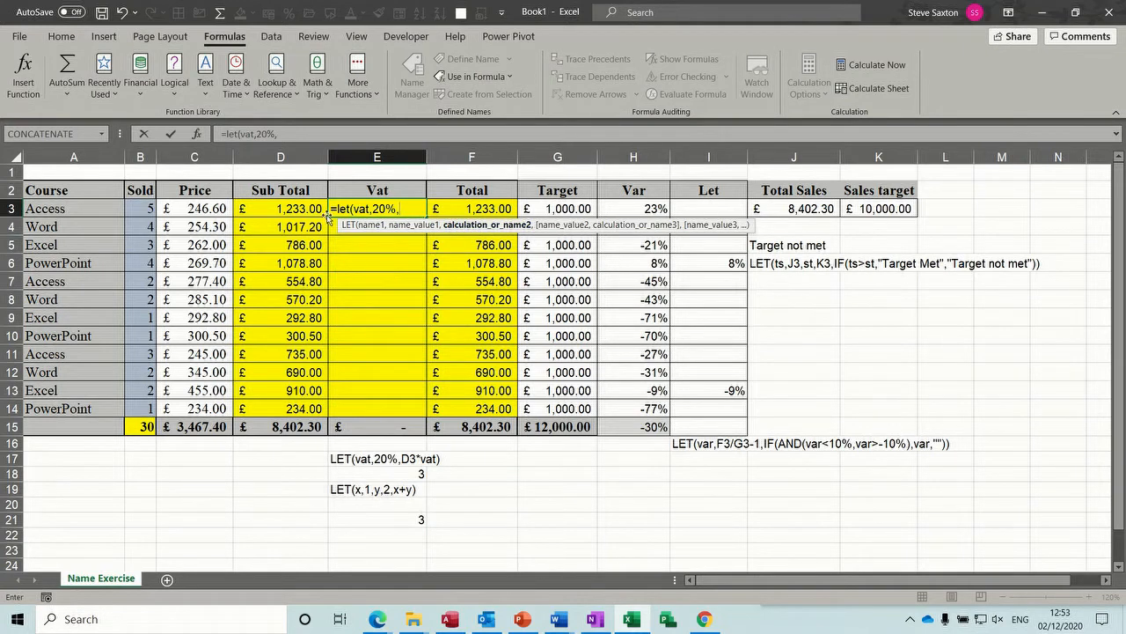
{"action": "left_click", "coordinate": [292, 208]}
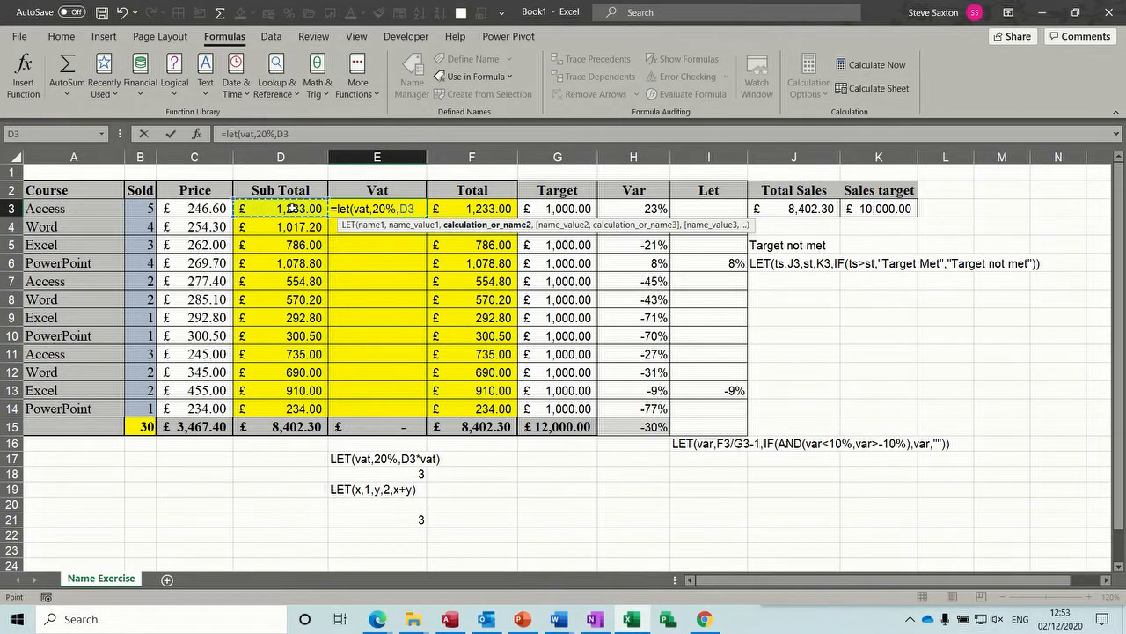
{"action": "type", "text": "*vat"}
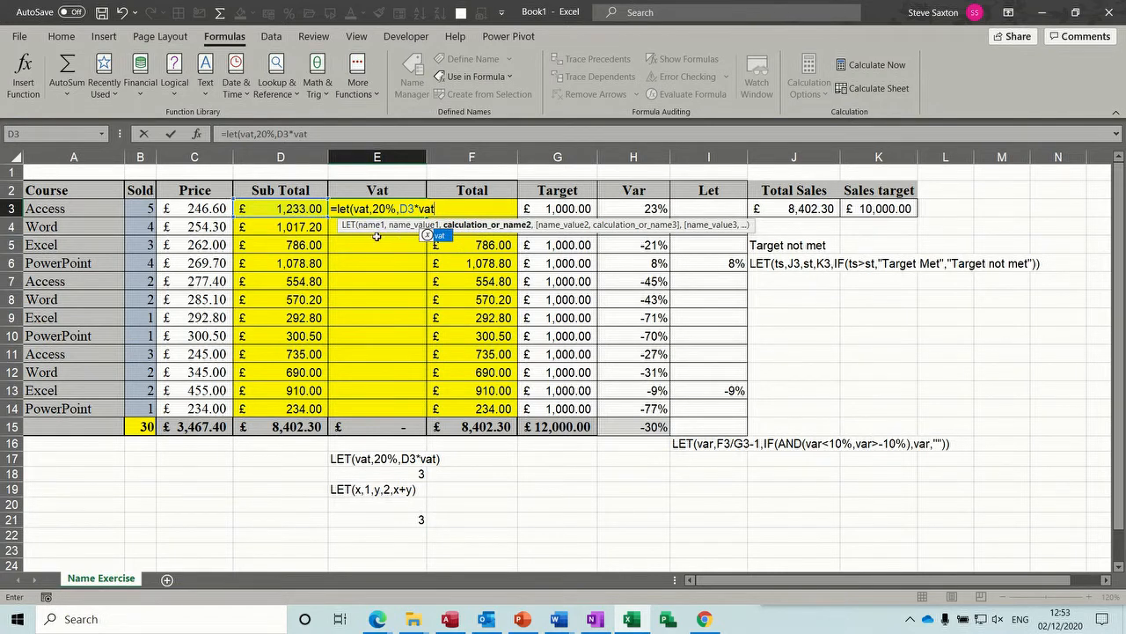
{"action": "type", "text": ")"}
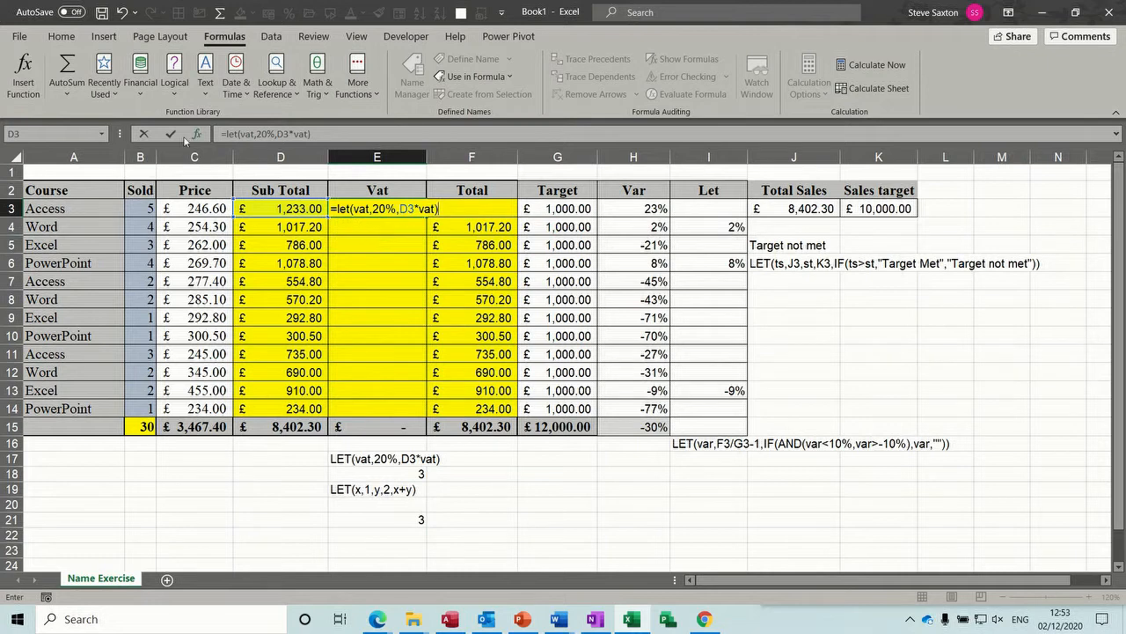
{"action": "left_click", "coordinate": [171, 133]}
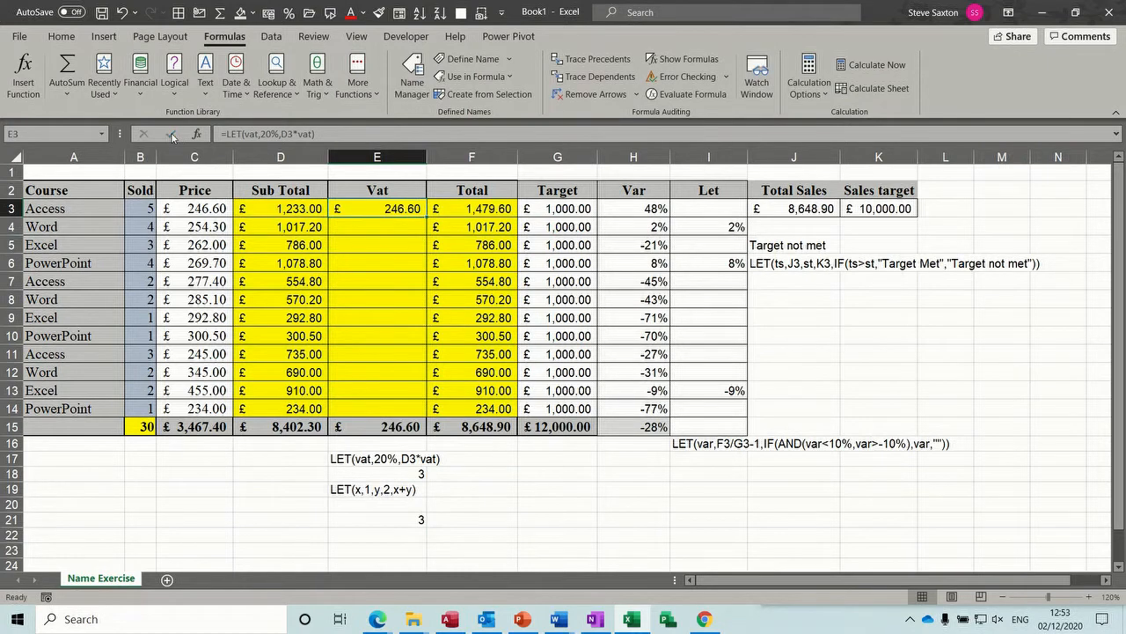
- Fill the VAT formula from E3 down the Vat column to E14 and check the copied formula
{"action": "double_click", "coordinate": [426, 218]}
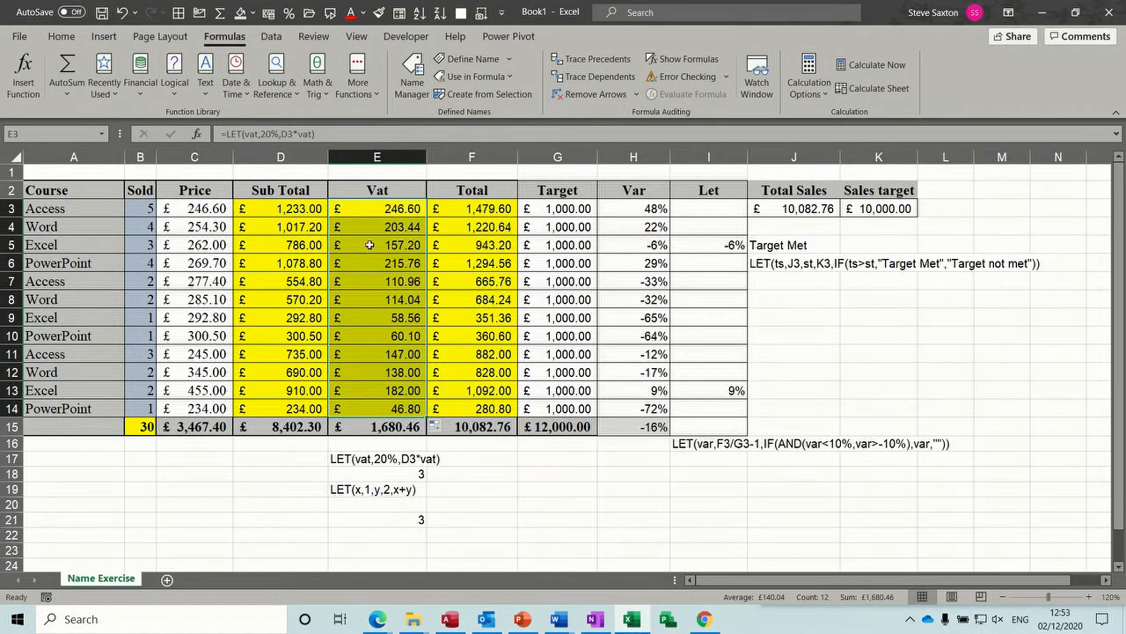
{"action": "left_click", "coordinate": [369, 245]}
{"action": "left_click", "coordinate": [384, 209]}
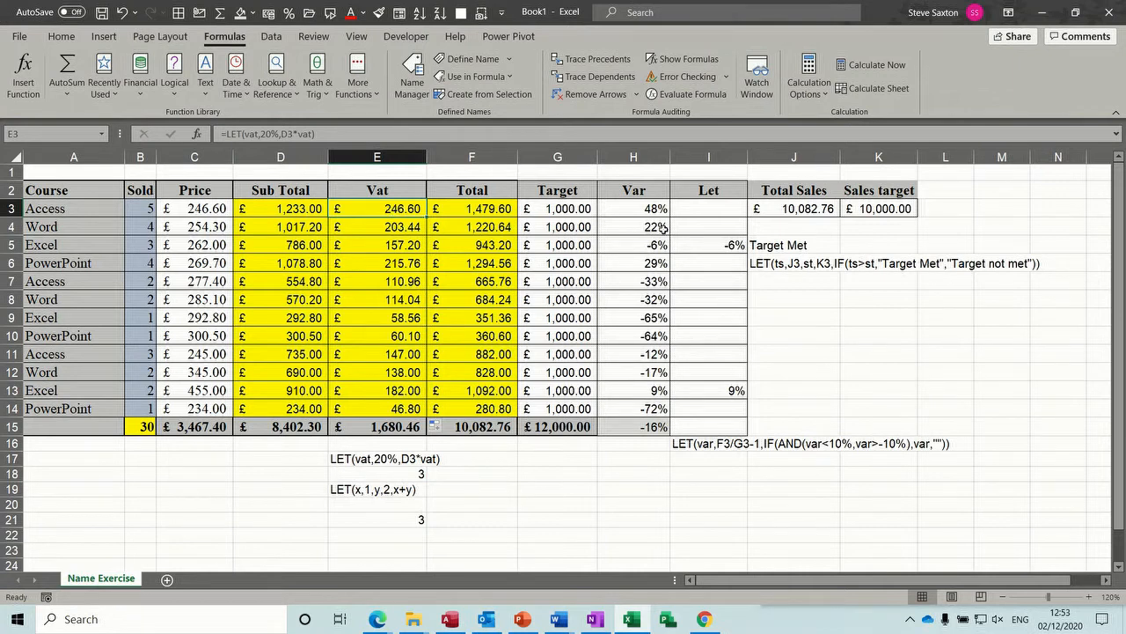
- Replace the formula in J5 with the start of a LET formula naming J3 as ts and K3 as st
{"action": "left_click", "coordinate": [813, 245]}
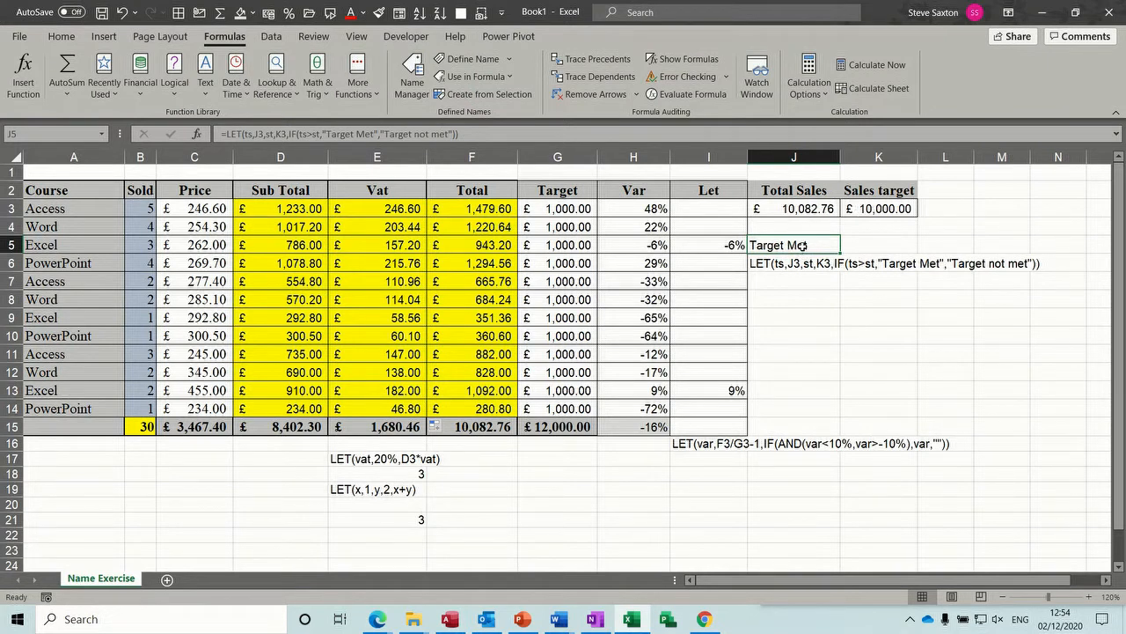
{"action": "key", "text": "Delete"}
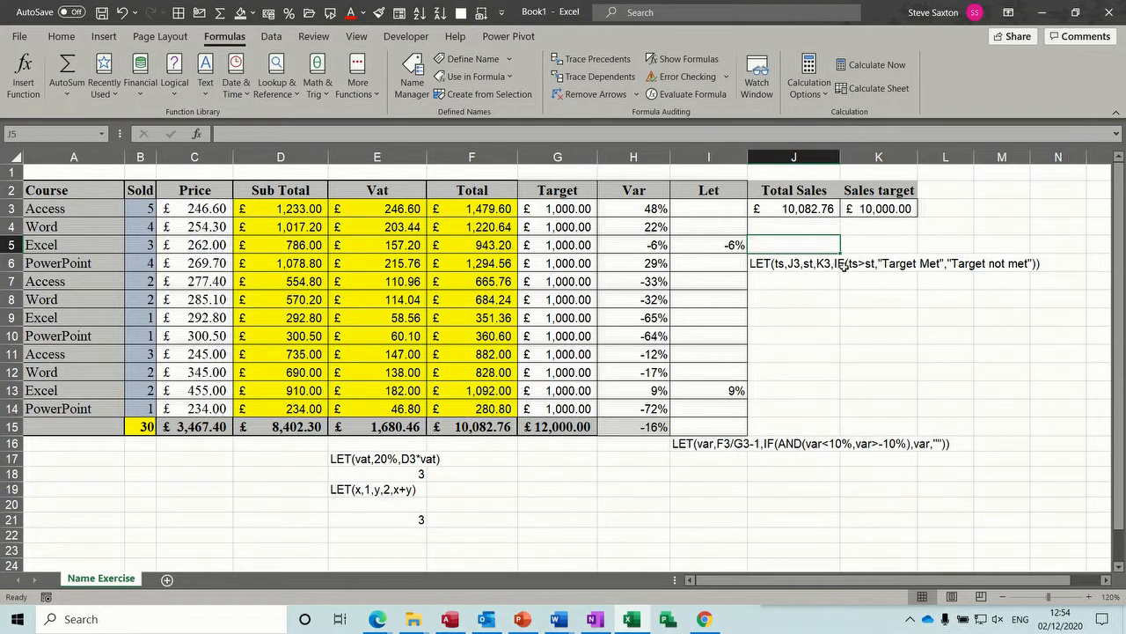
{"action": "type", "text": "="}
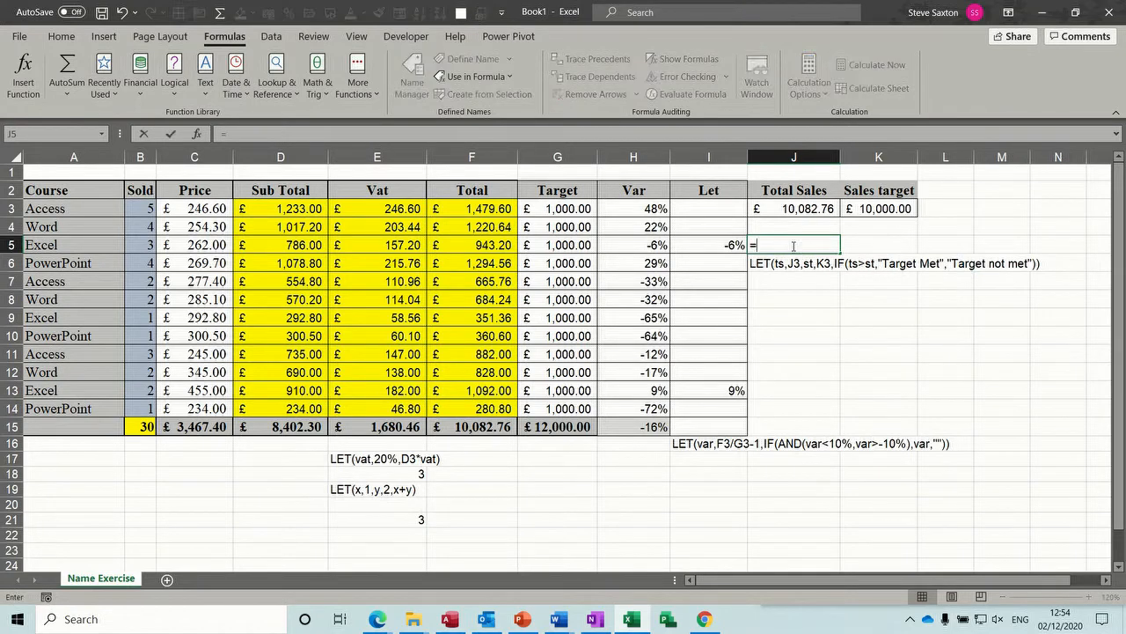
{"action": "type", "text": "let"}
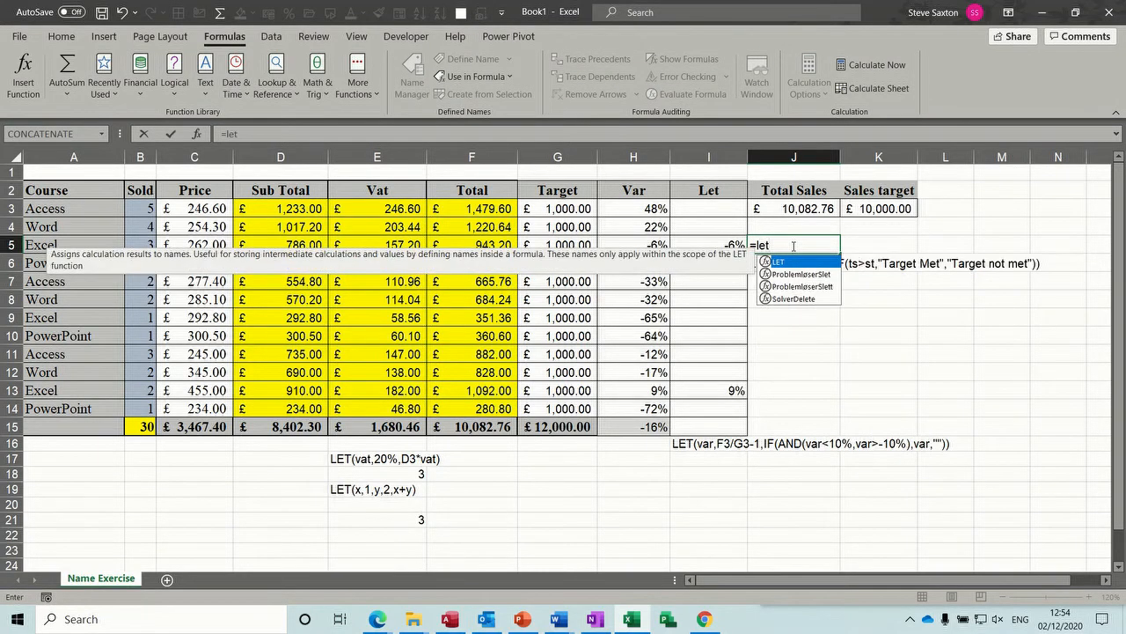
{"action": "type", "text": "("}
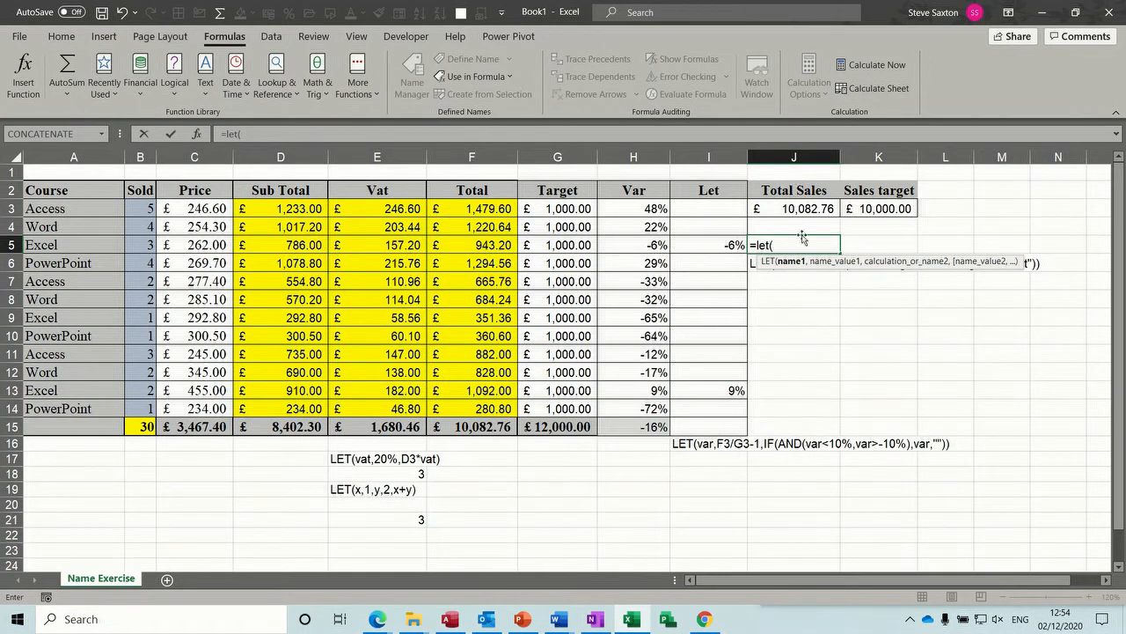
{"action": "type", "text": "ts,"}
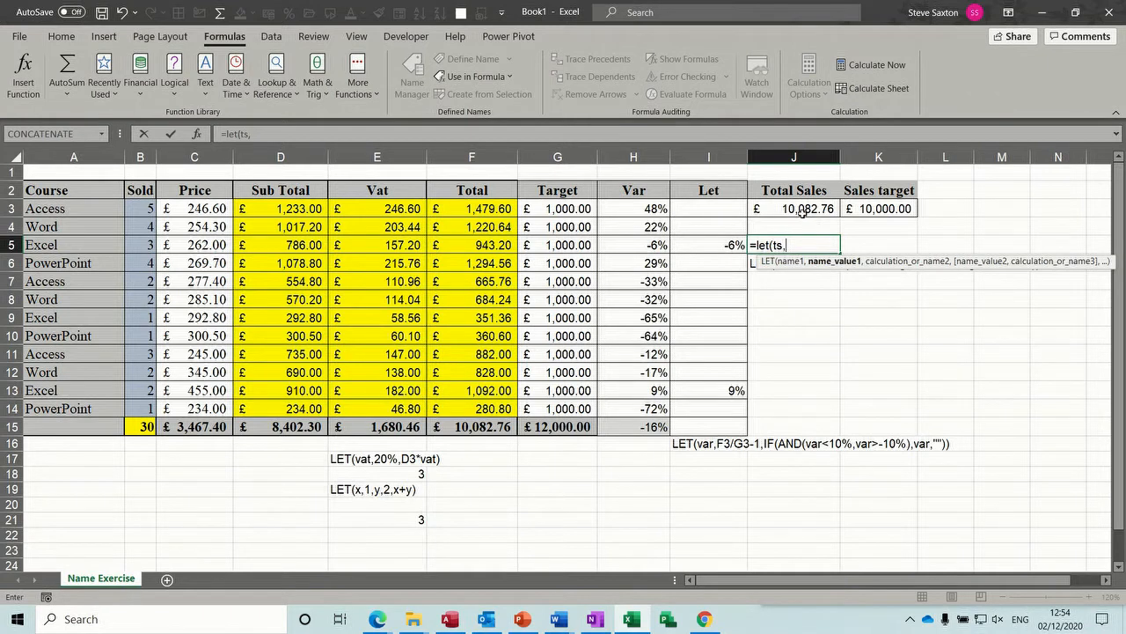
{"action": "left_click", "coordinate": [795, 209]}
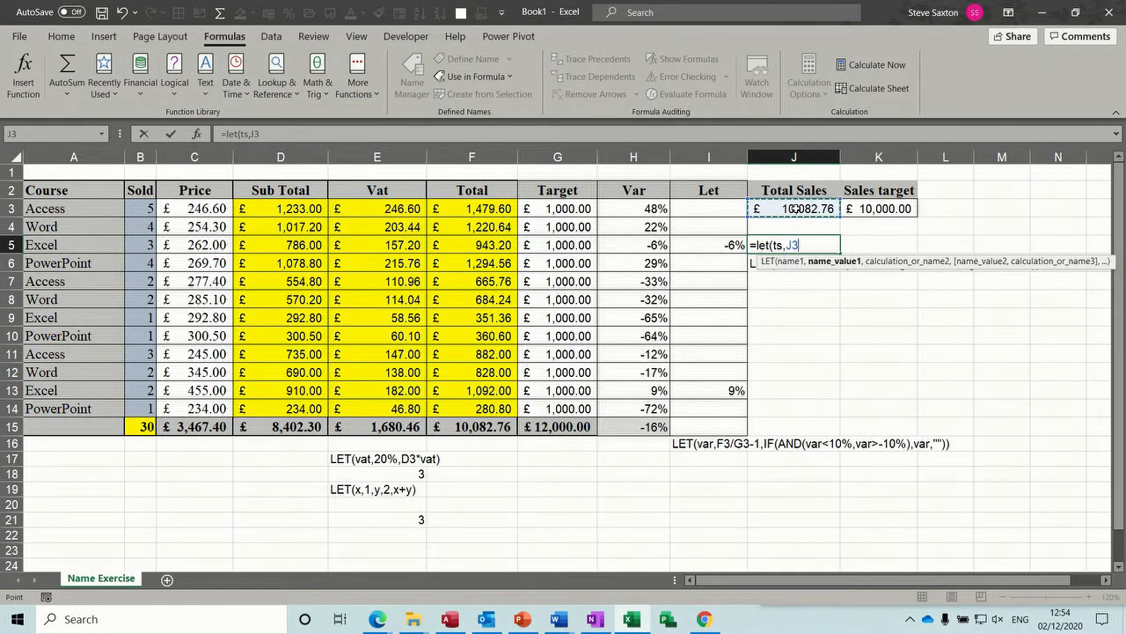
{"action": "type", "text": ","}
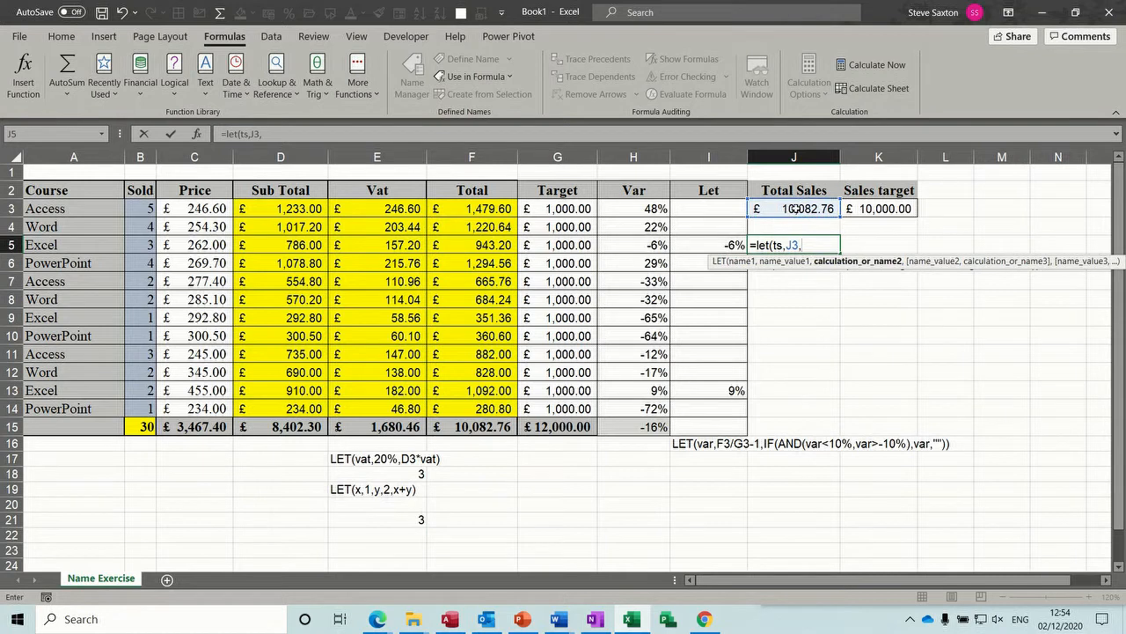
{"action": "type", "text": "st,"}
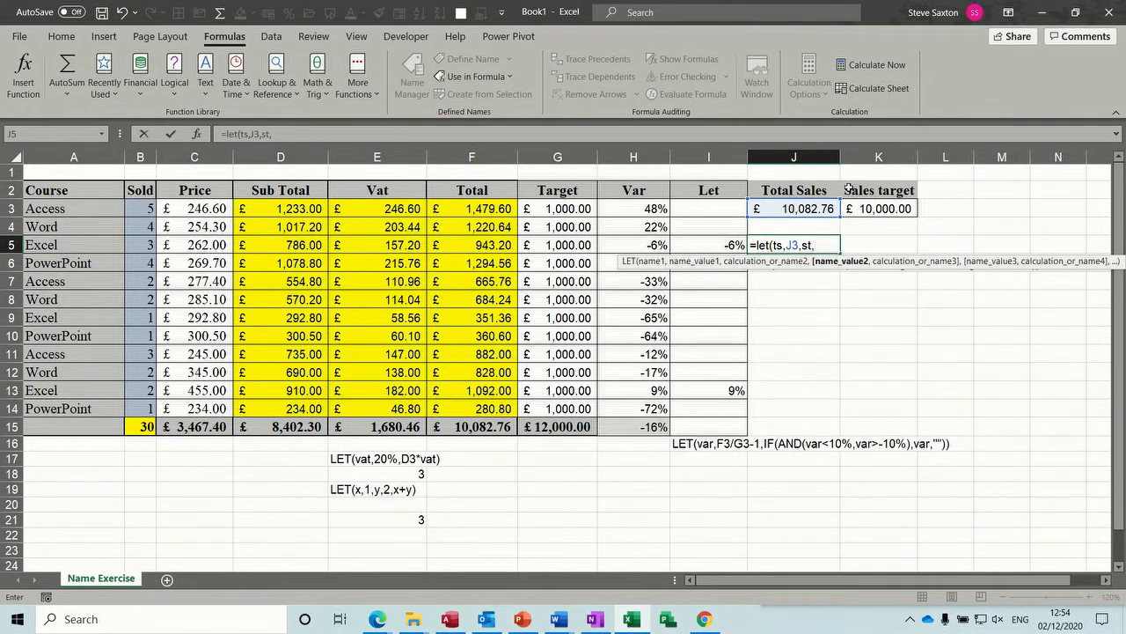
{"action": "left_click", "coordinate": [869, 209]}
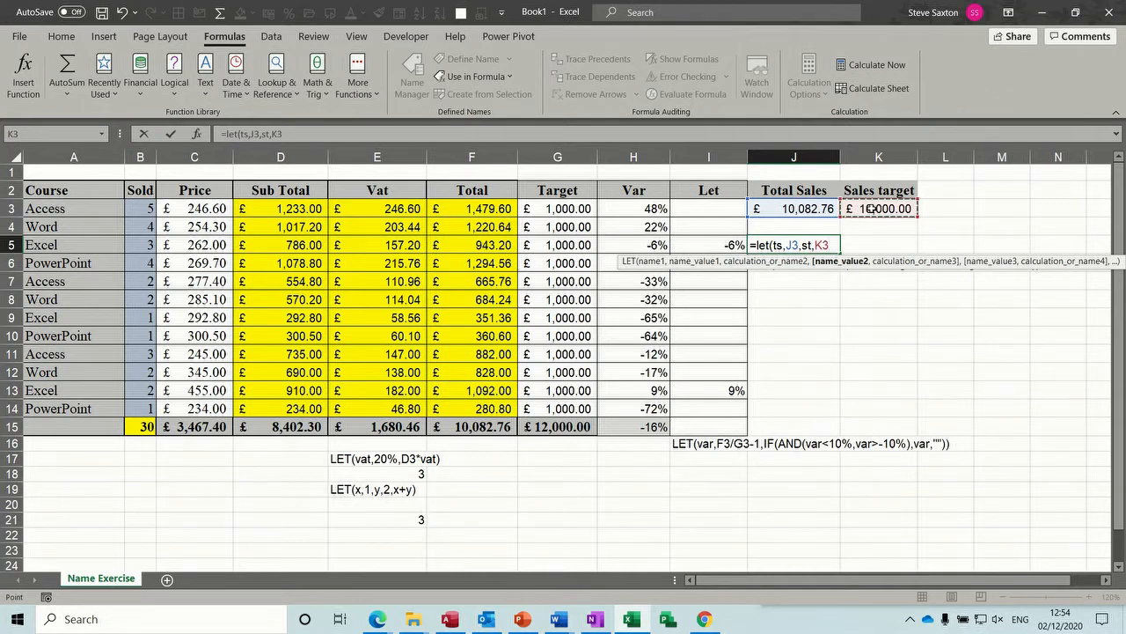
- Expand the formula bar and continue the J5 formula on a second line with an IF function testing ts>st
{"action": "left_click", "coordinate": [1118, 137]}
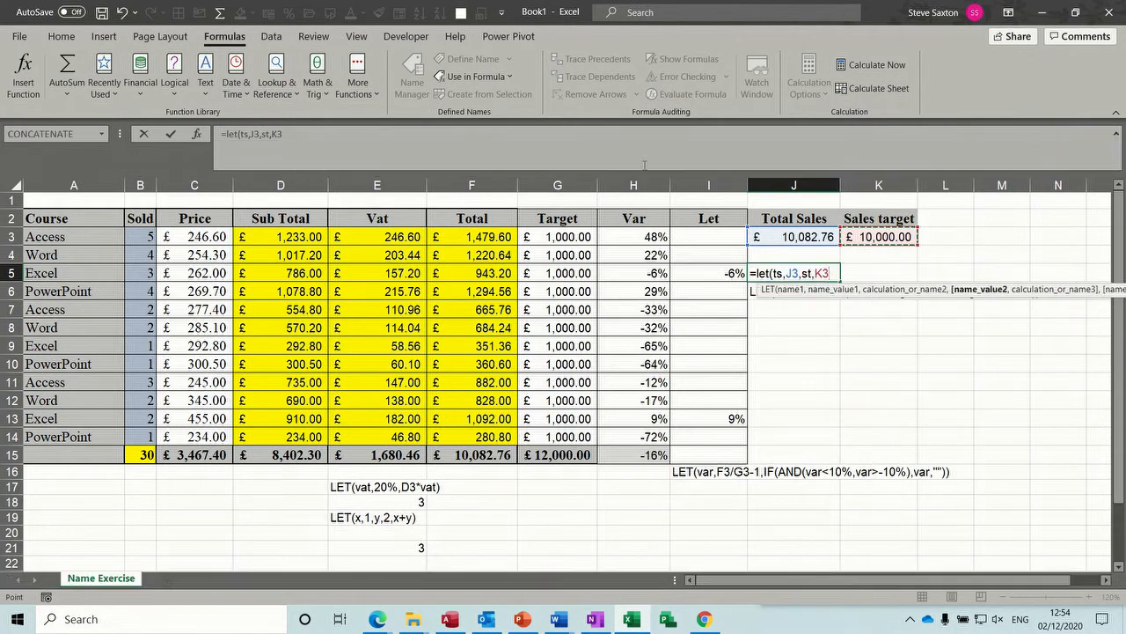
{"action": "left_click", "coordinate": [394, 139]}
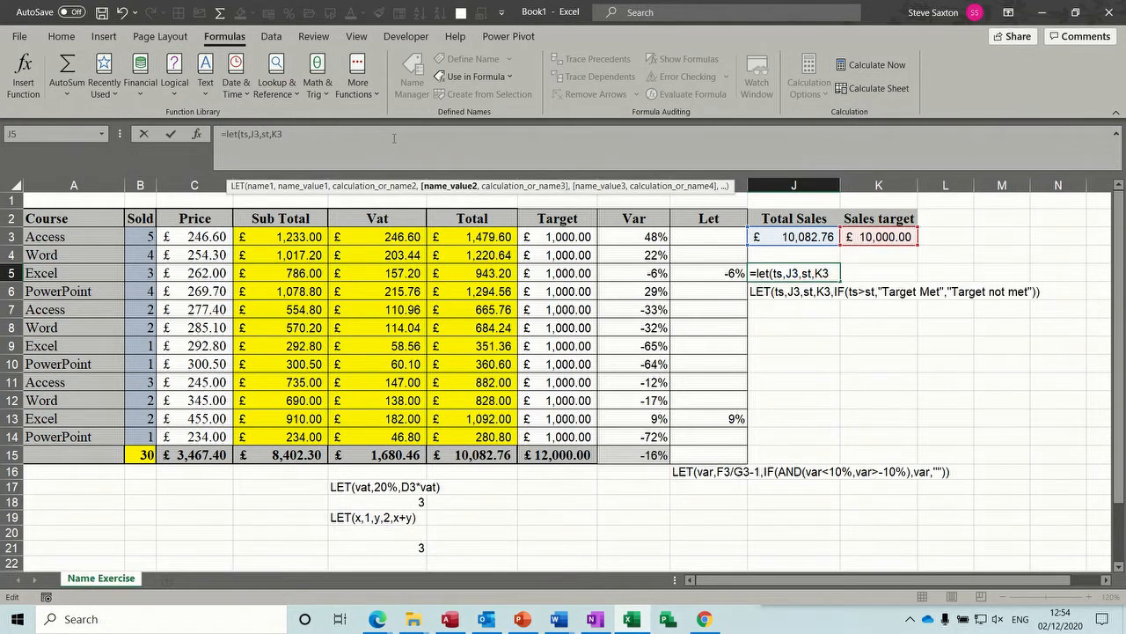
{"action": "key", "text": "alt+Return"}
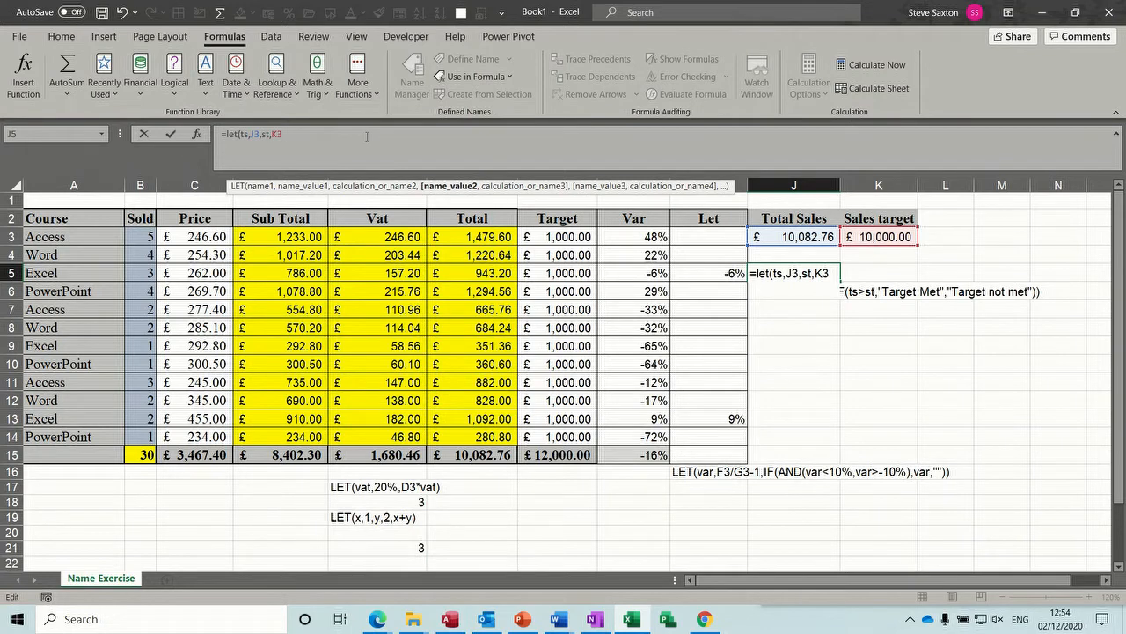
{"action": "type", "text": ","}
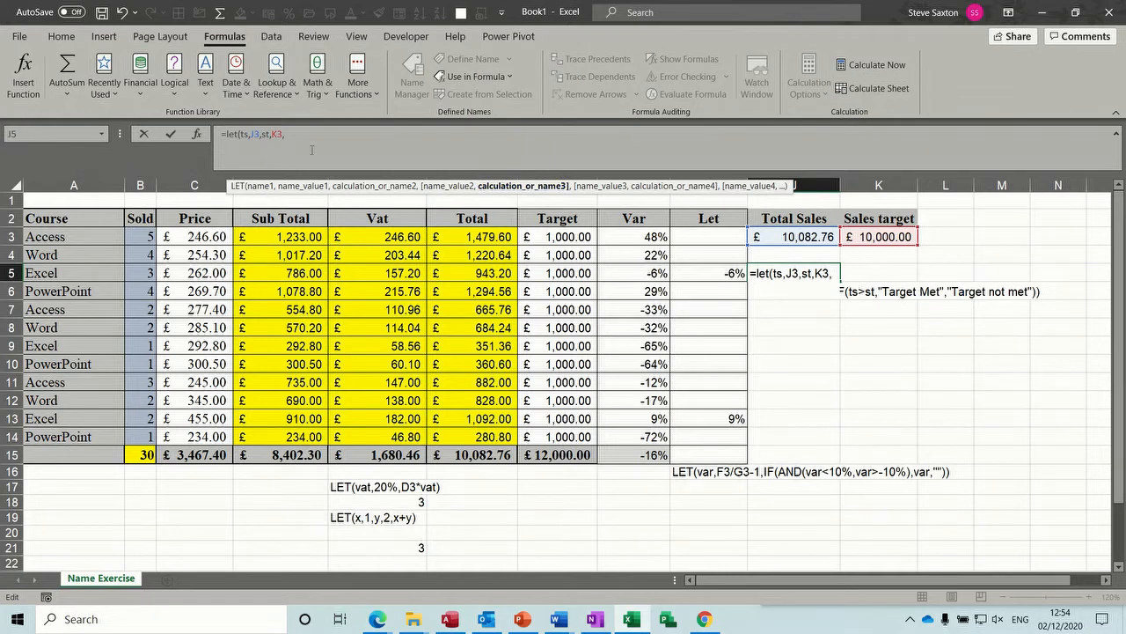
{"action": "type", "text": "if"}
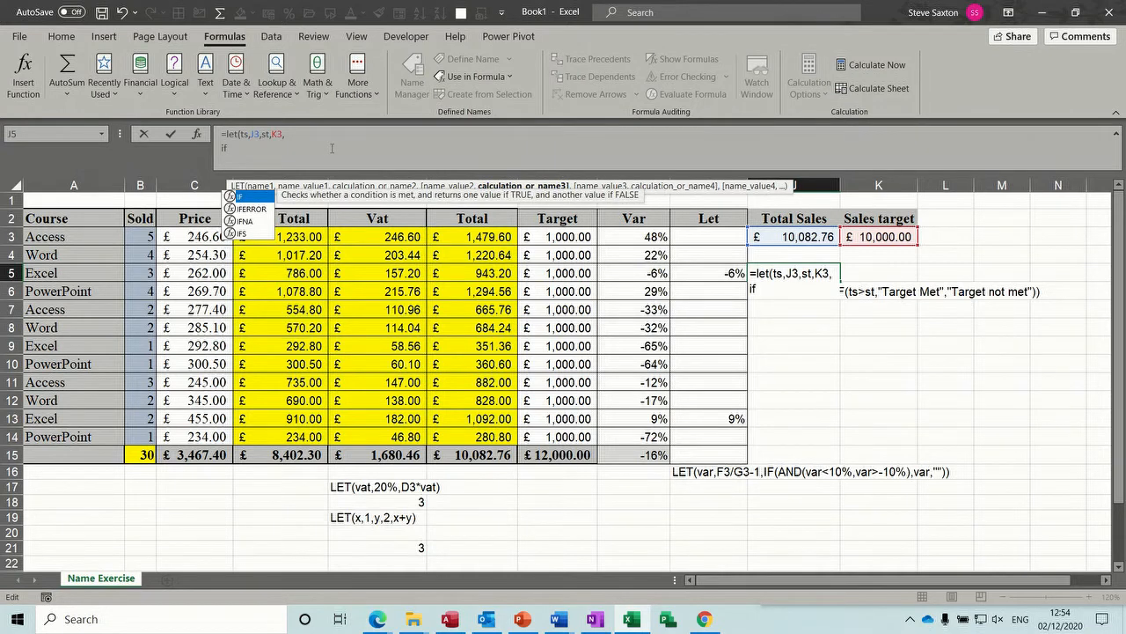
{"action": "type", "text": "("}
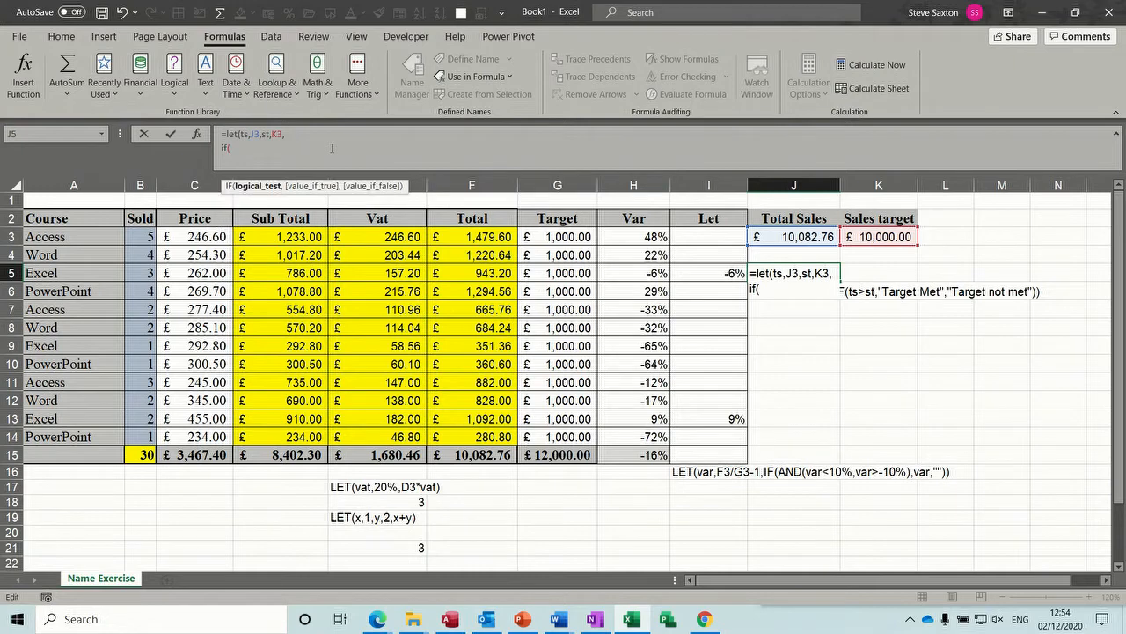
{"action": "type", "text": "ts>sa"}
{"action": "key", "text": "BackSpace"}
{"action": "type", "text": "t"}
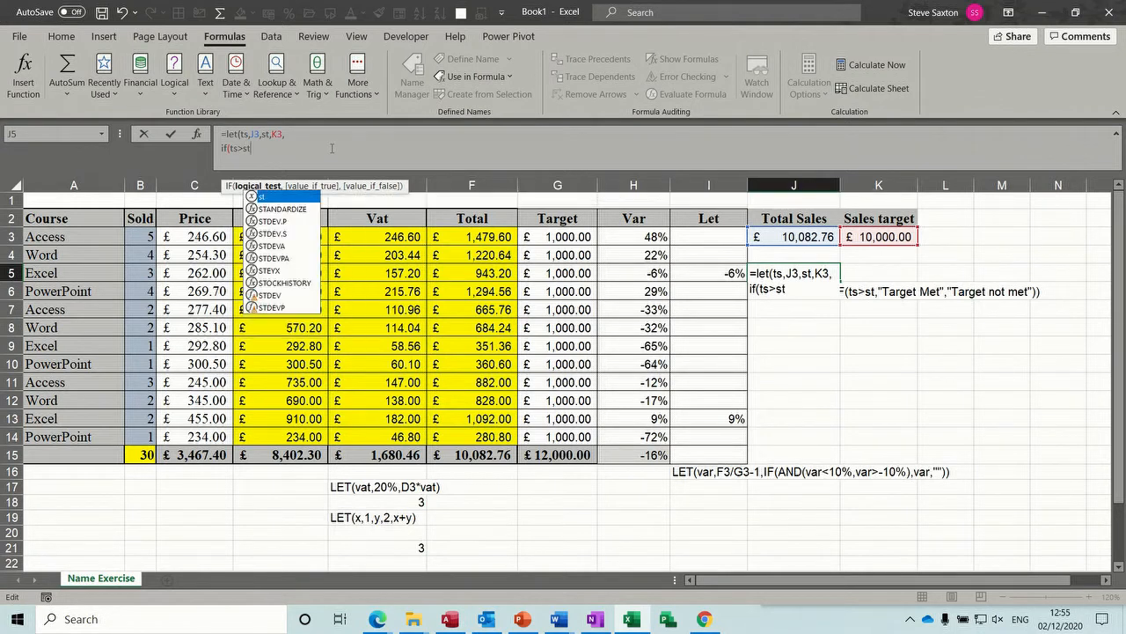
{"action": "type", "text": ","}
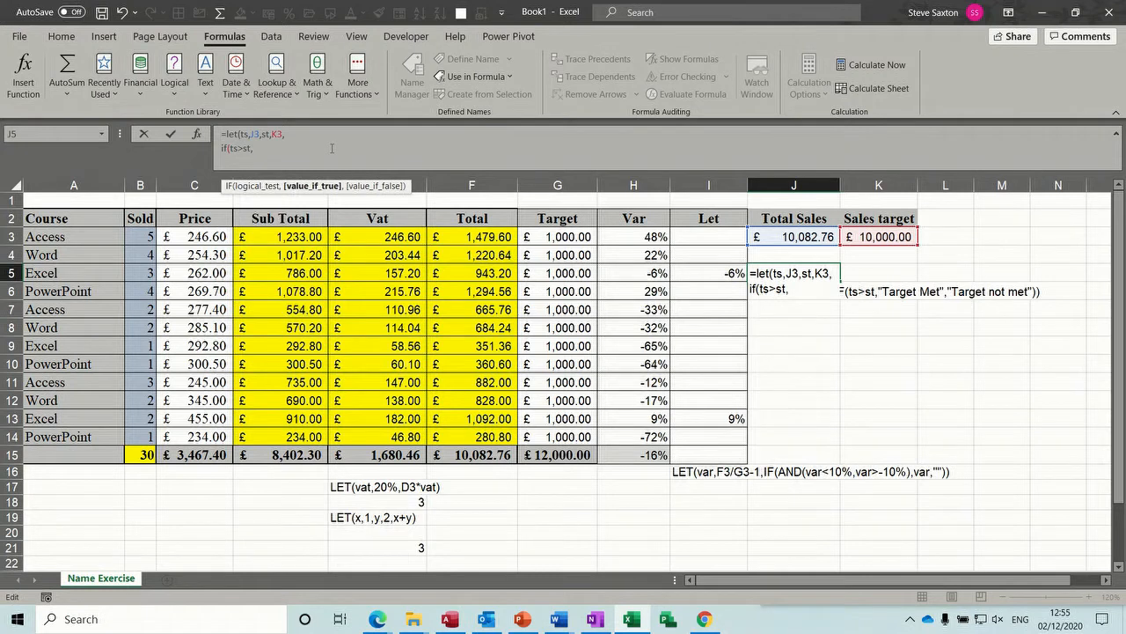
{"action": "type", "text": "\"Target Met"}
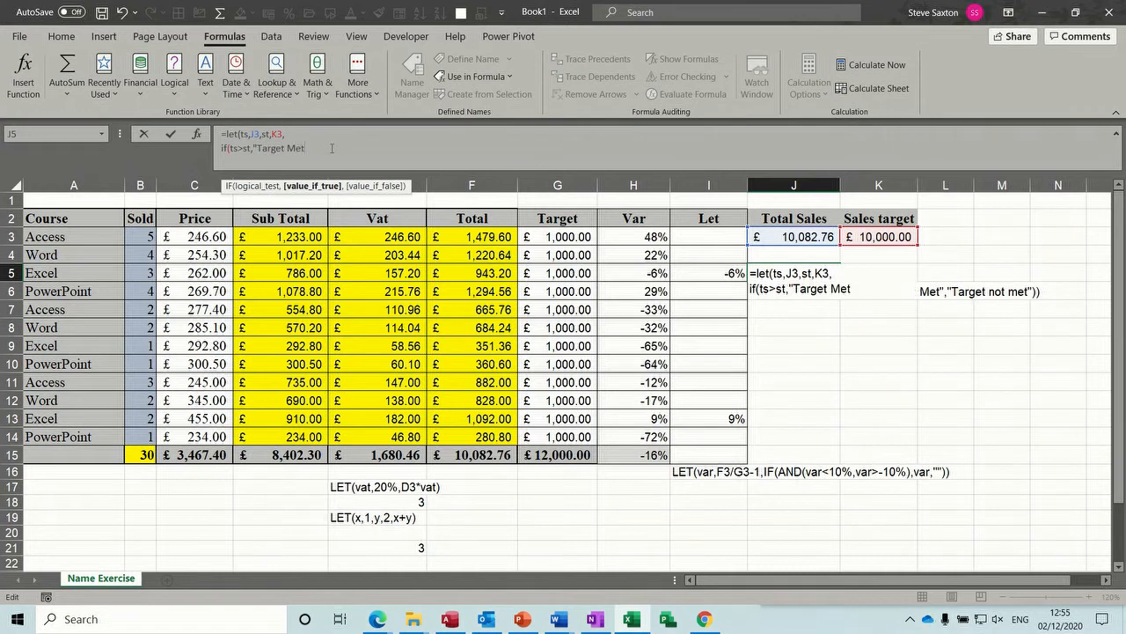
{"action": "type", "text": "\",\"Target not et\")"}
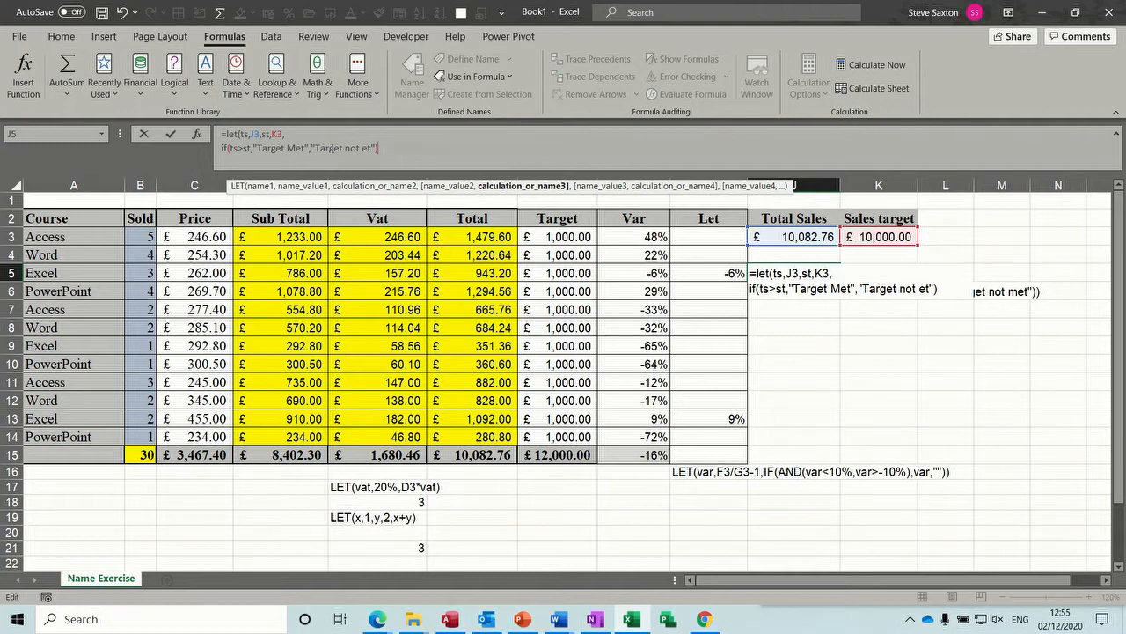
- Give the IF in J5 the results "Target Met" and "Target not Met", then close and enter the formula
{"action": "type", "text": ")"}
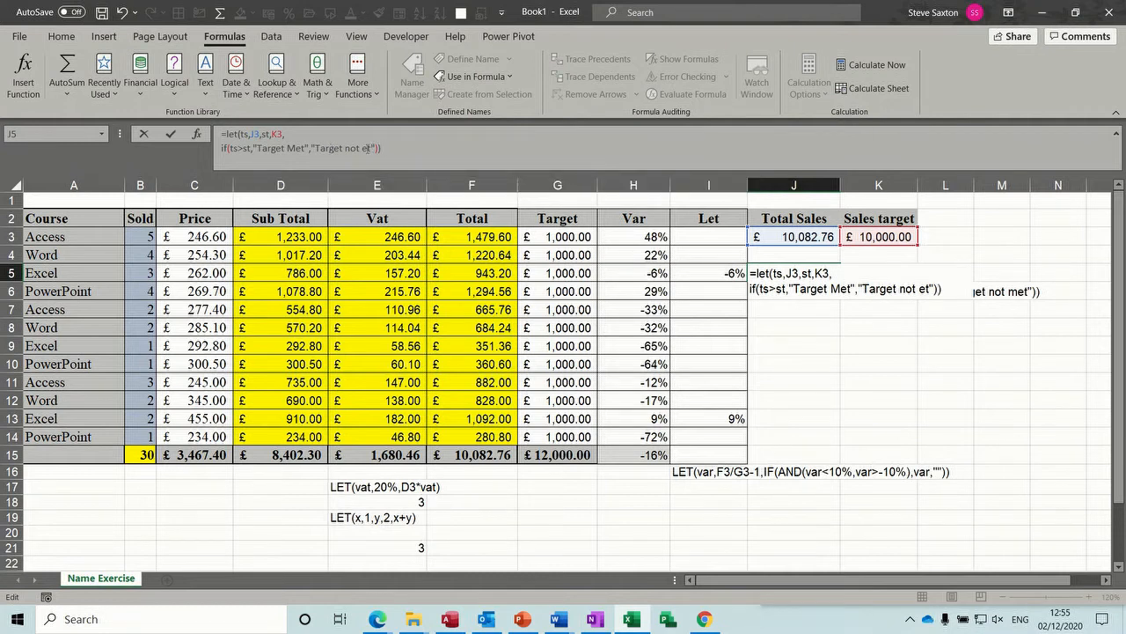
{"action": "left_click", "coordinate": [365, 148]}
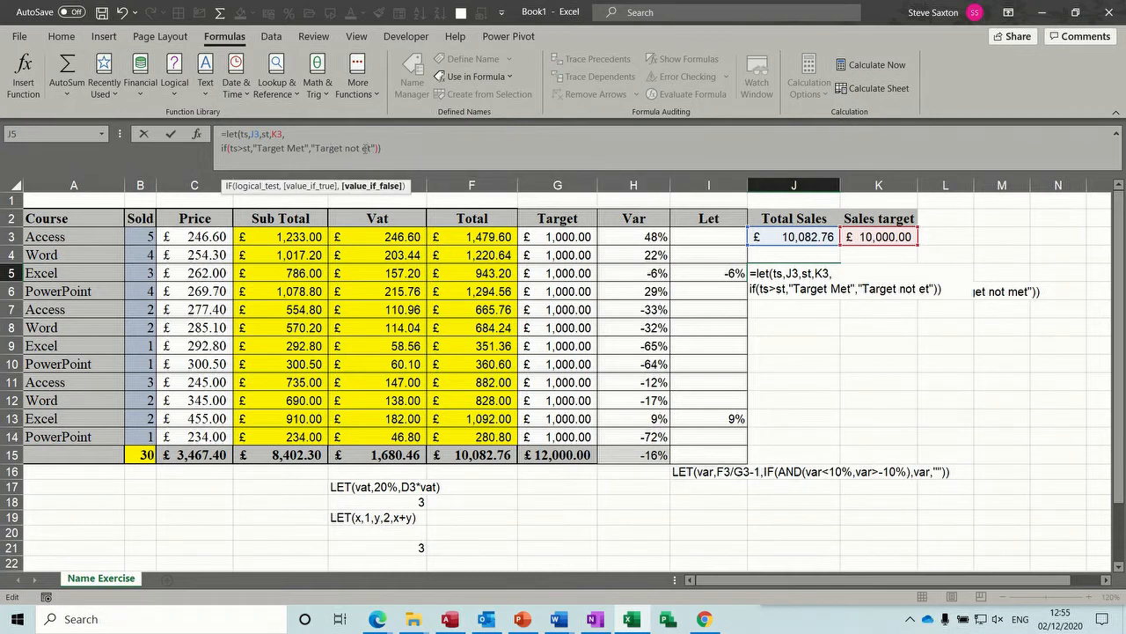
{"action": "type", "text": "m"}
{"action": "left_click_drag", "start_coordinate": [368, 148], "coordinate": [361, 147]}
{"action": "type", "text": "M"}
{"action": "left_click", "coordinate": [171, 135]}
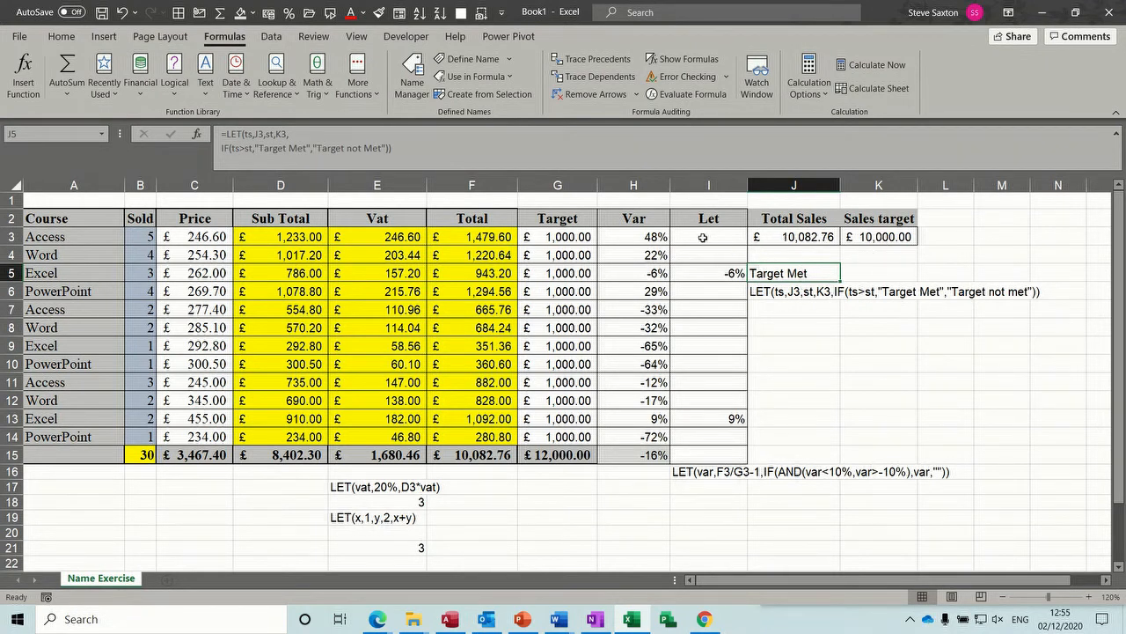
- Examine the variance formulas in H3, H5 and H15 and the Target and Total sums in G15 and F15
{"action": "left_click", "coordinate": [637, 237]}
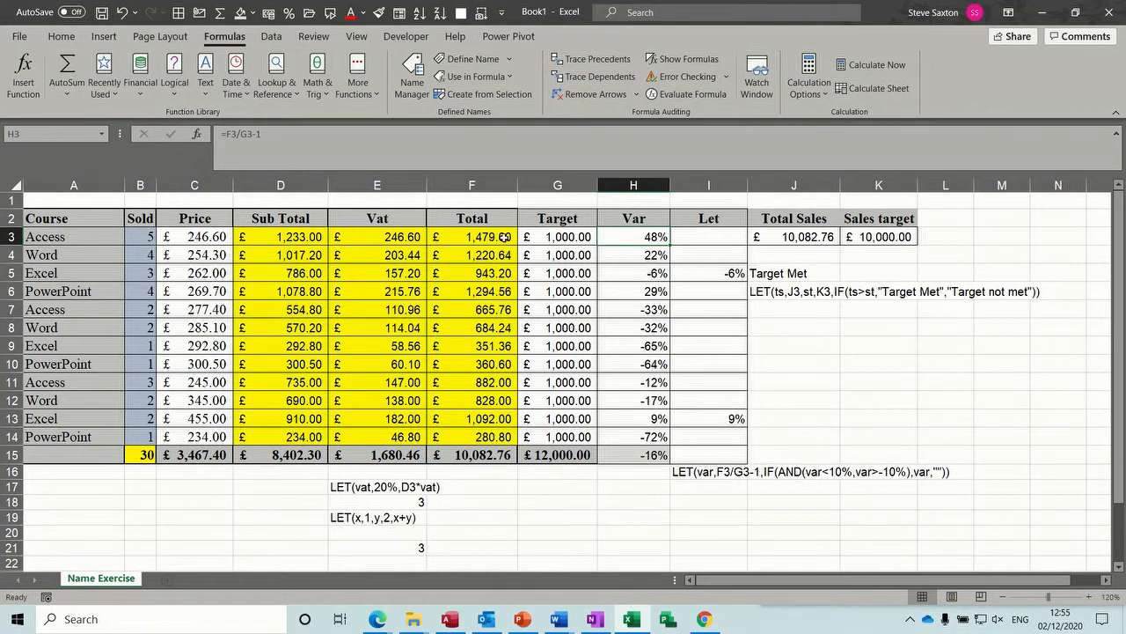
{"action": "left_click", "coordinate": [637, 274]}
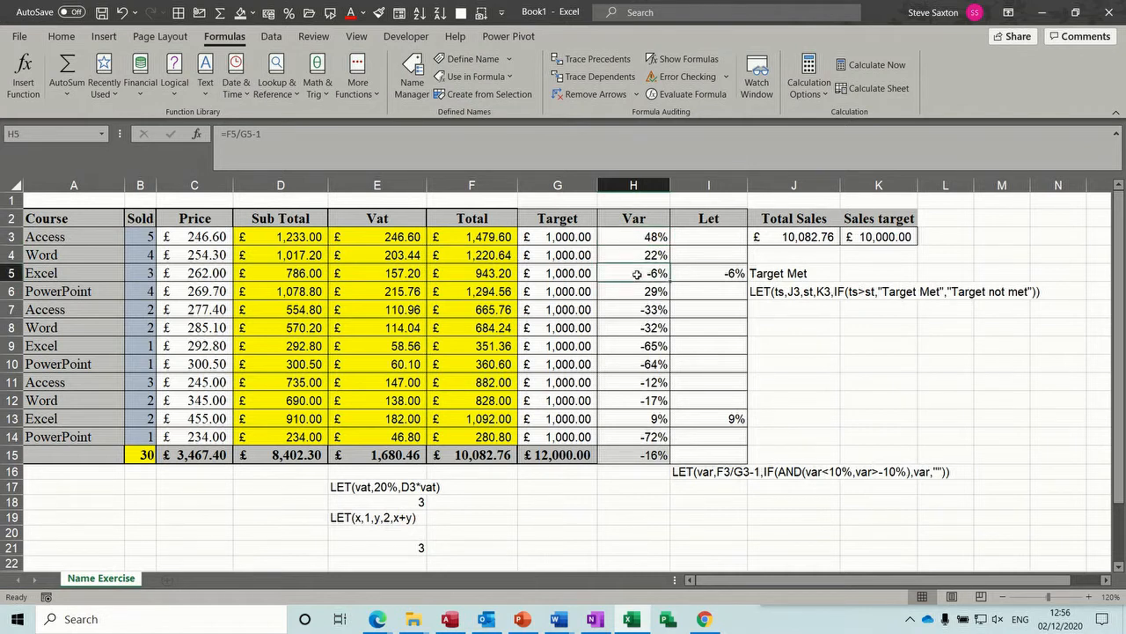
{"action": "left_click", "coordinate": [564, 455]}
{"action": "left_click", "coordinate": [476, 457]}
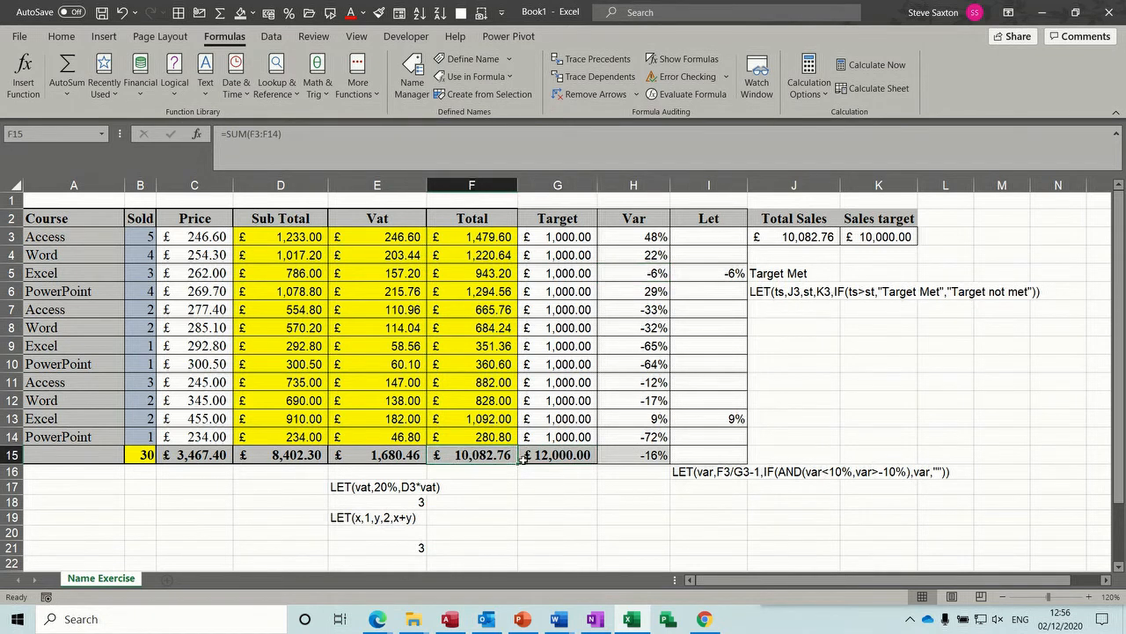
{"action": "left_click", "coordinate": [627, 455]}
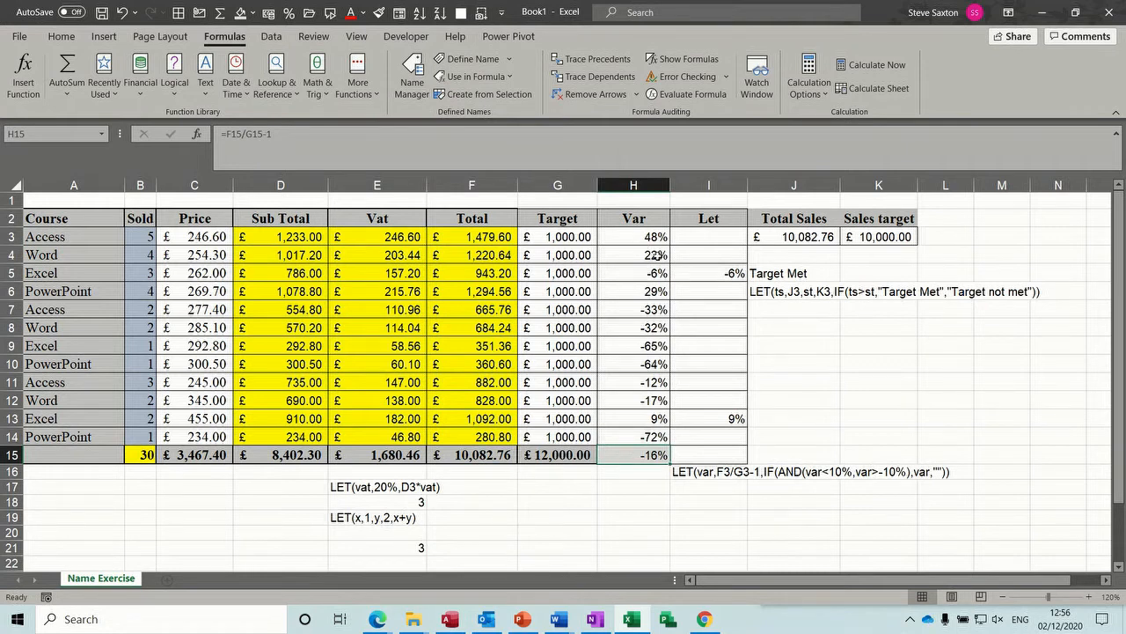
- Clear the existing formulas from the Let column, I3 to I14, and check the variance formula in H3
{"action": "left_click_drag", "start_coordinate": [696, 238], "coordinate": [702, 434]}
{"action": "key", "text": "Delete"}
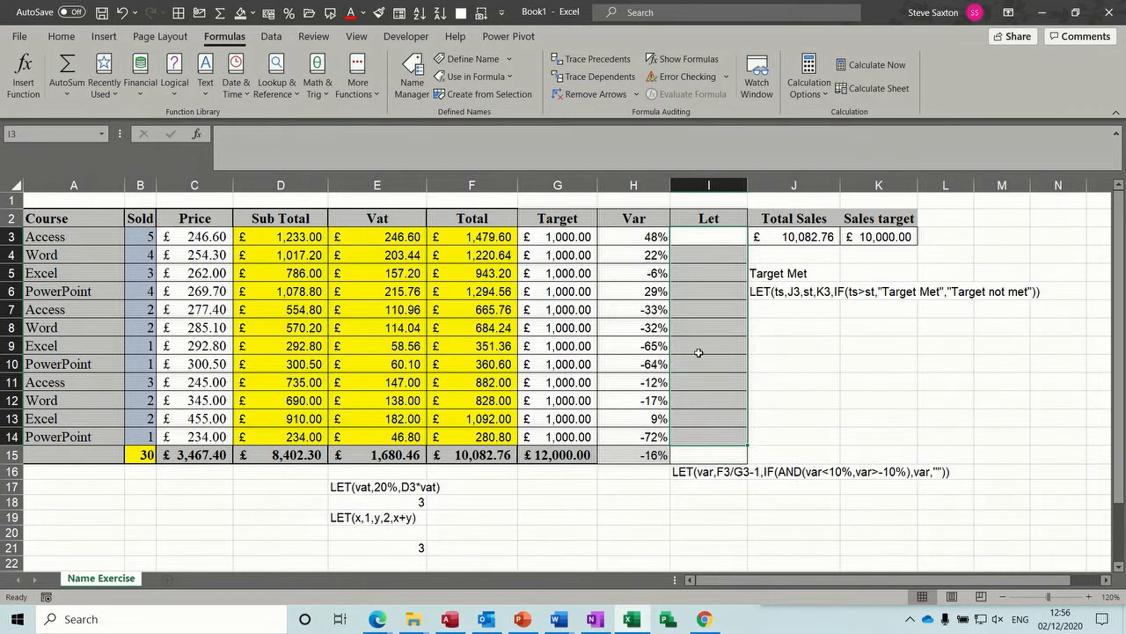
{"action": "left_click", "coordinate": [706, 236]}
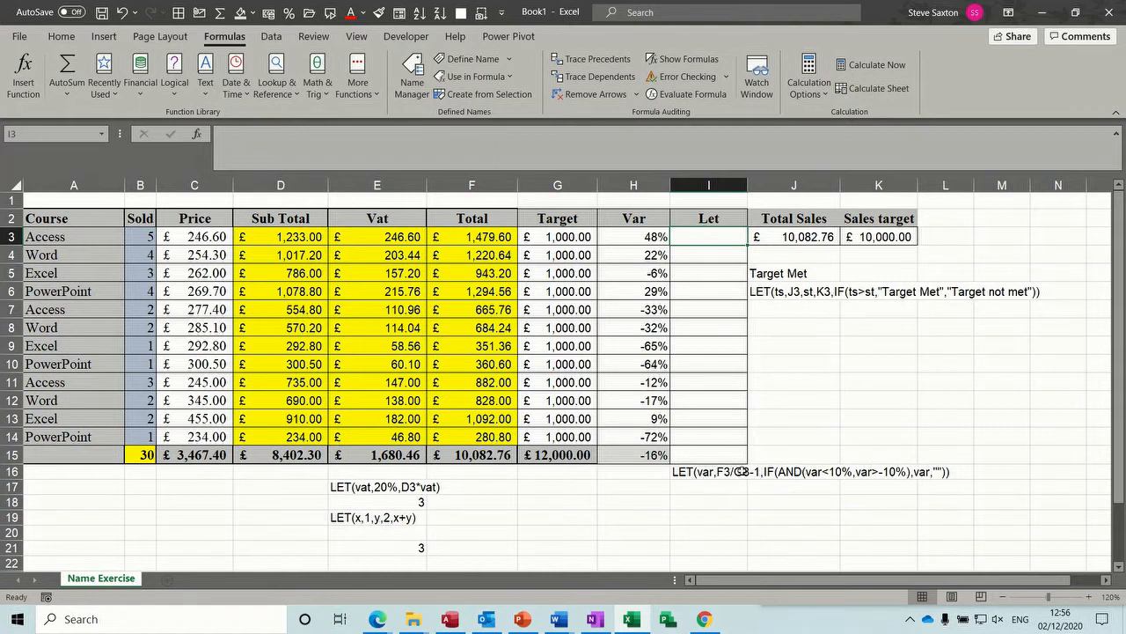
{"action": "left_click", "coordinate": [635, 239]}
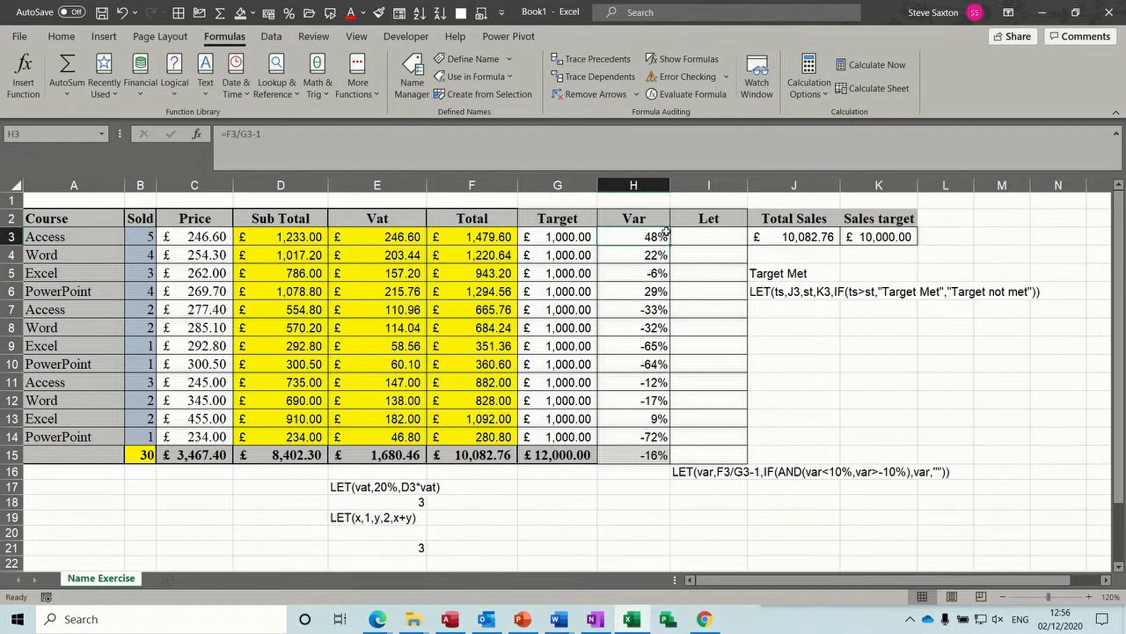
- Start a LET formula in I3 with var as its first name
{"action": "left_click", "coordinate": [699, 235]}
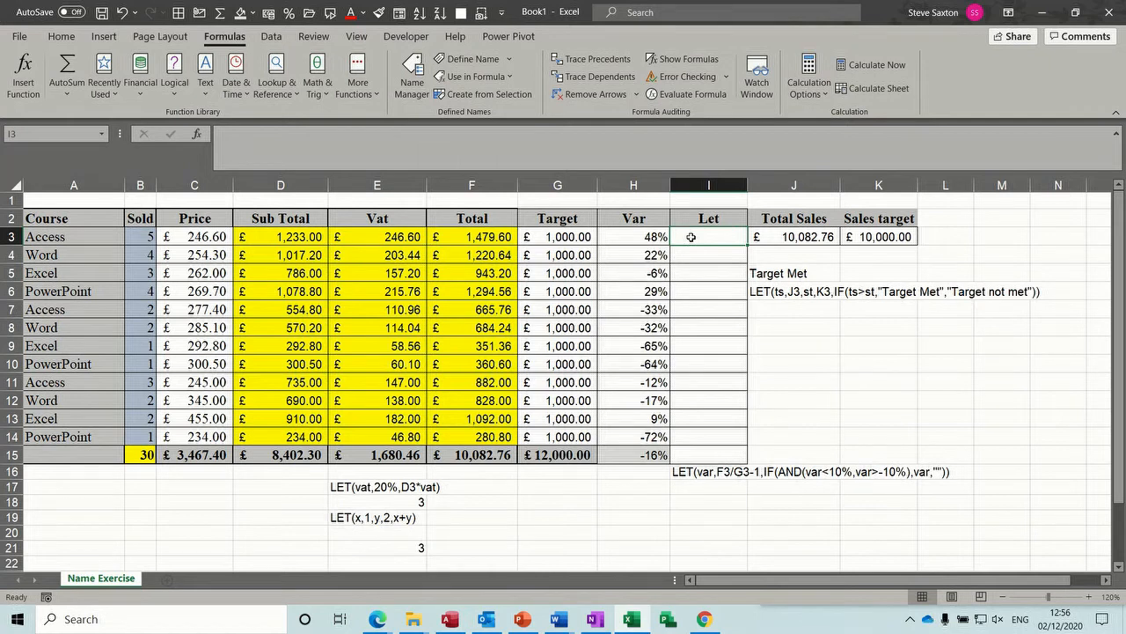
{"action": "type", "text": "=let"}
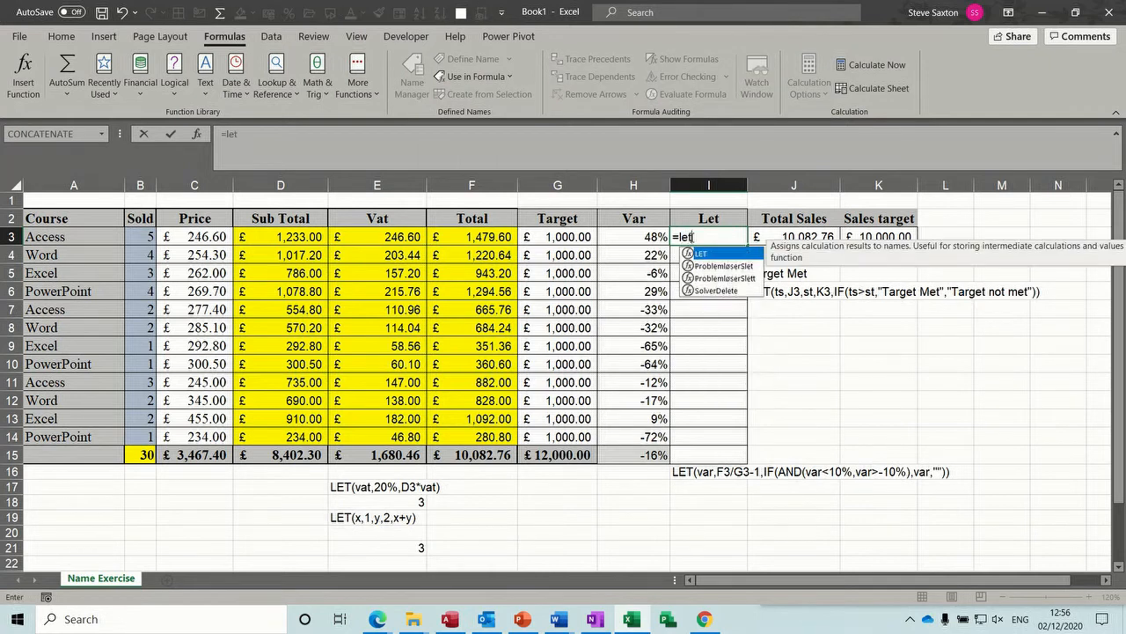
{"action": "type", "text": "("}
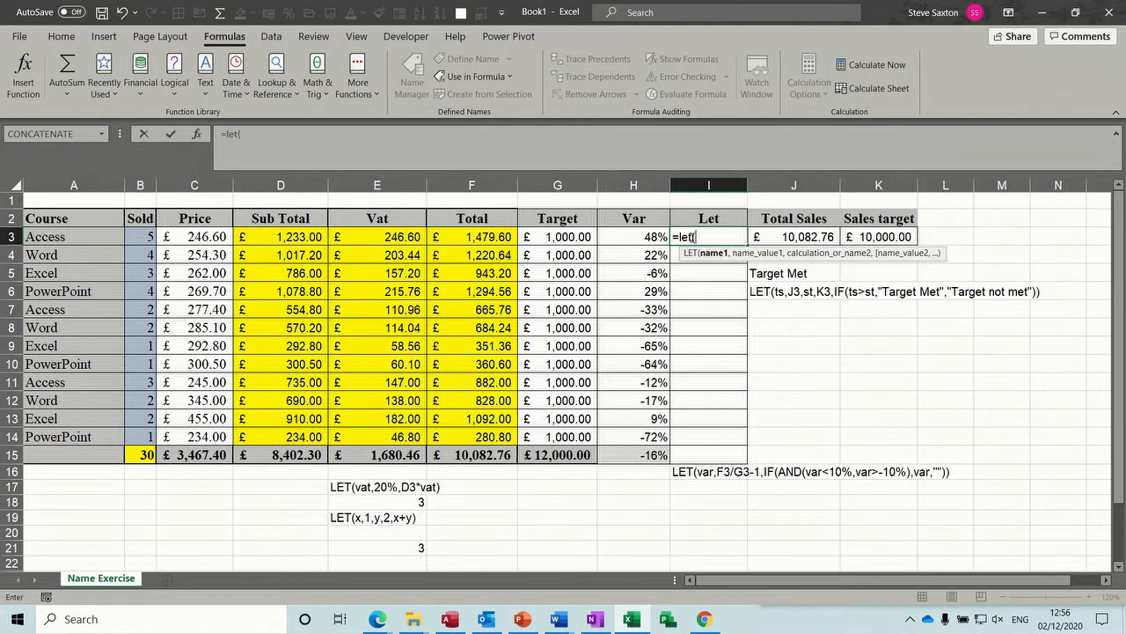
{"action": "type", "text": "var,"}
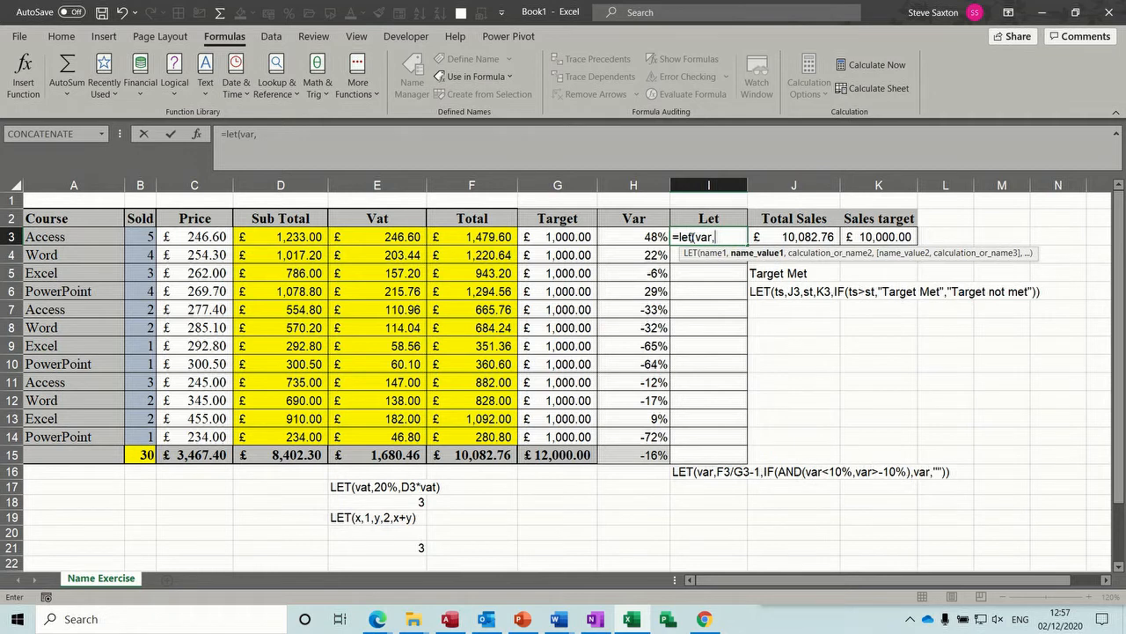
- Assign F3/G3-1 as the value of var in the I3 formula and continue on a second line after a comma
{"action": "left_click", "coordinate": [483, 237]}
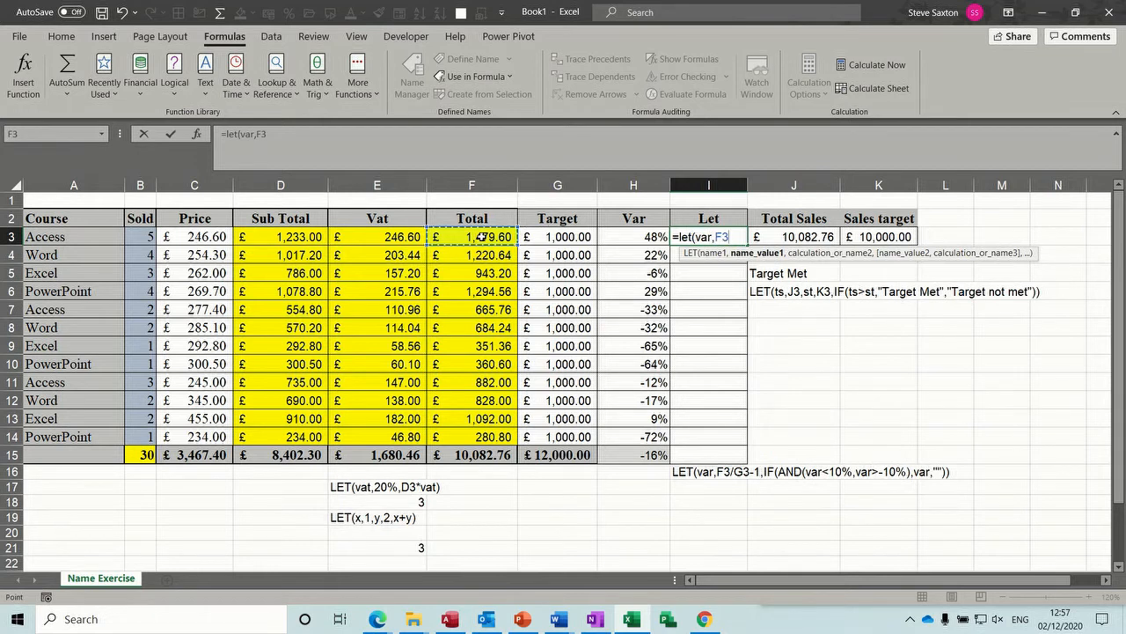
{"action": "type", "text": "/"}
{"action": "left_click", "coordinate": [544, 237]}
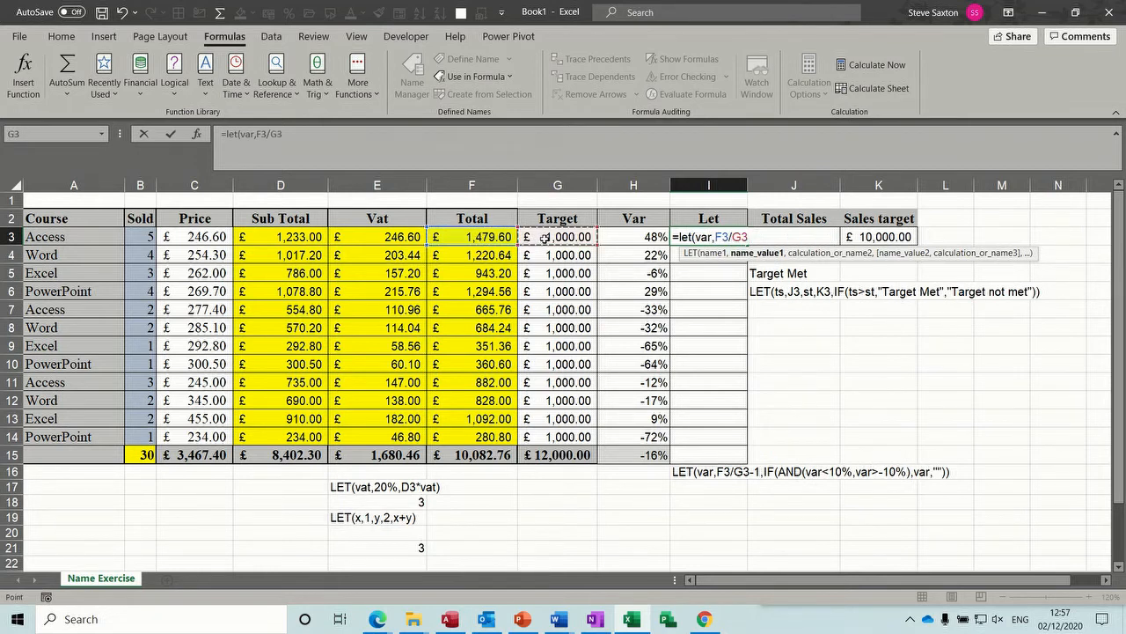
{"action": "type", "text": "-1"}
{"action": "key", "text": "alt+Return"}
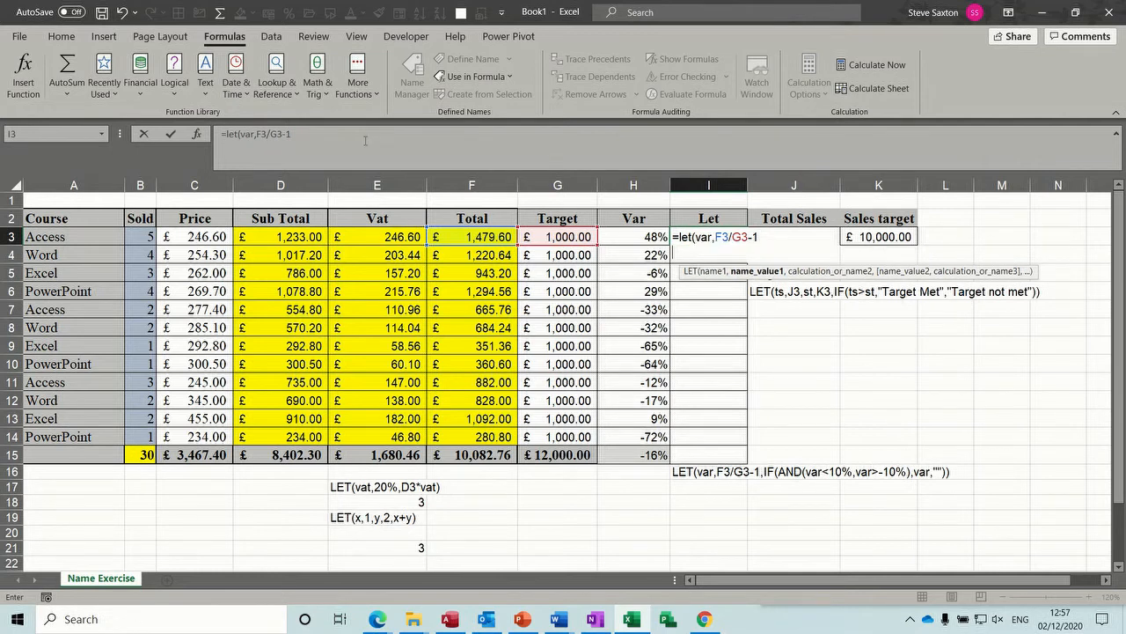
{"action": "left_click", "coordinate": [319, 134]}
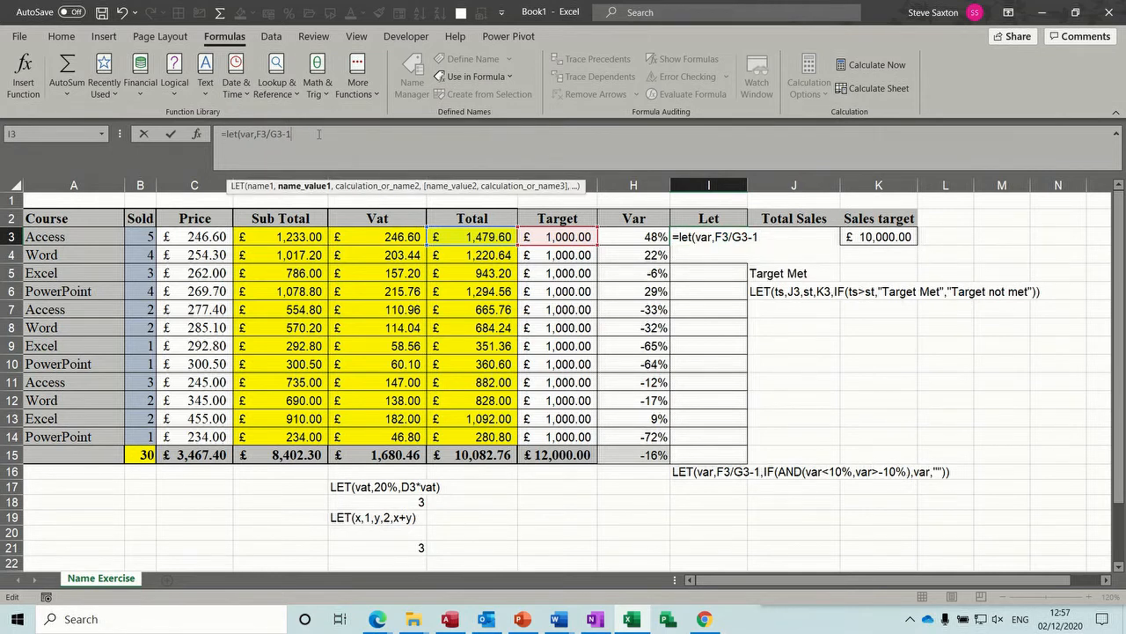
{"action": "type", "text": ","}
{"action": "left_click", "coordinate": [254, 151]}
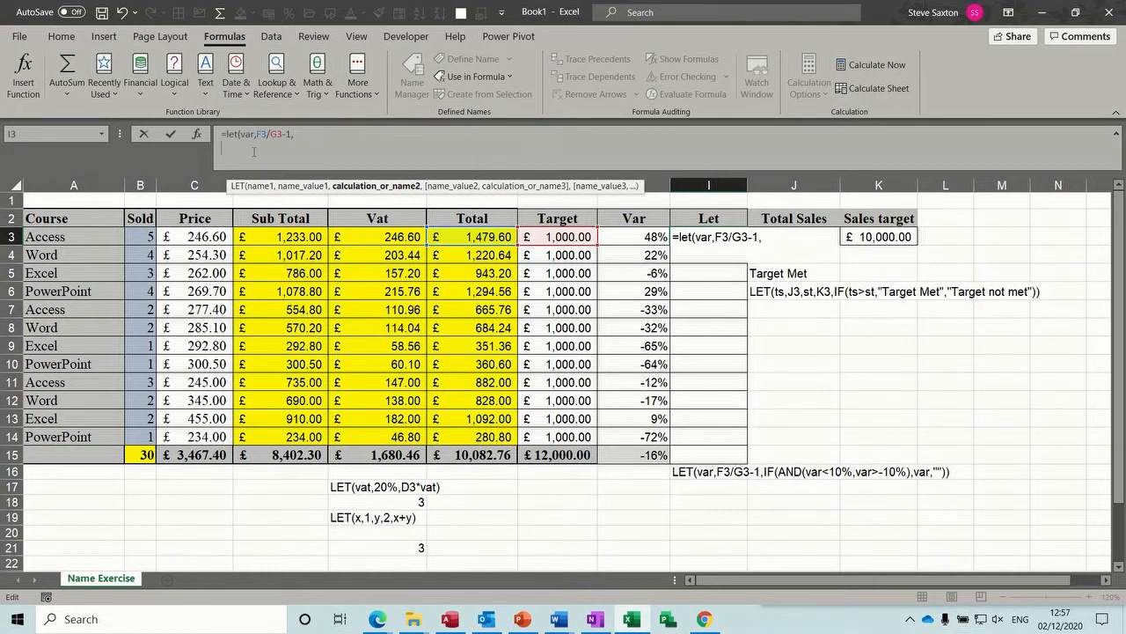
- Add an IF function on the second line of the I3 formula with the test AND(var<10%,var>-10%)
{"action": "type", "text": "if"}
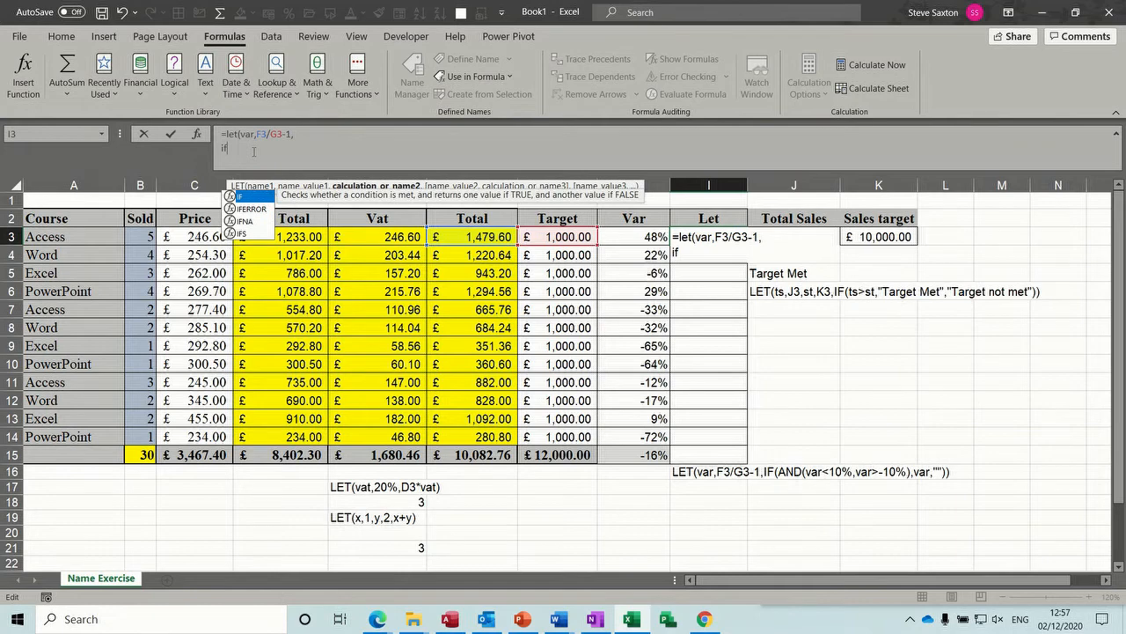
{"action": "type", "text": "(and("}
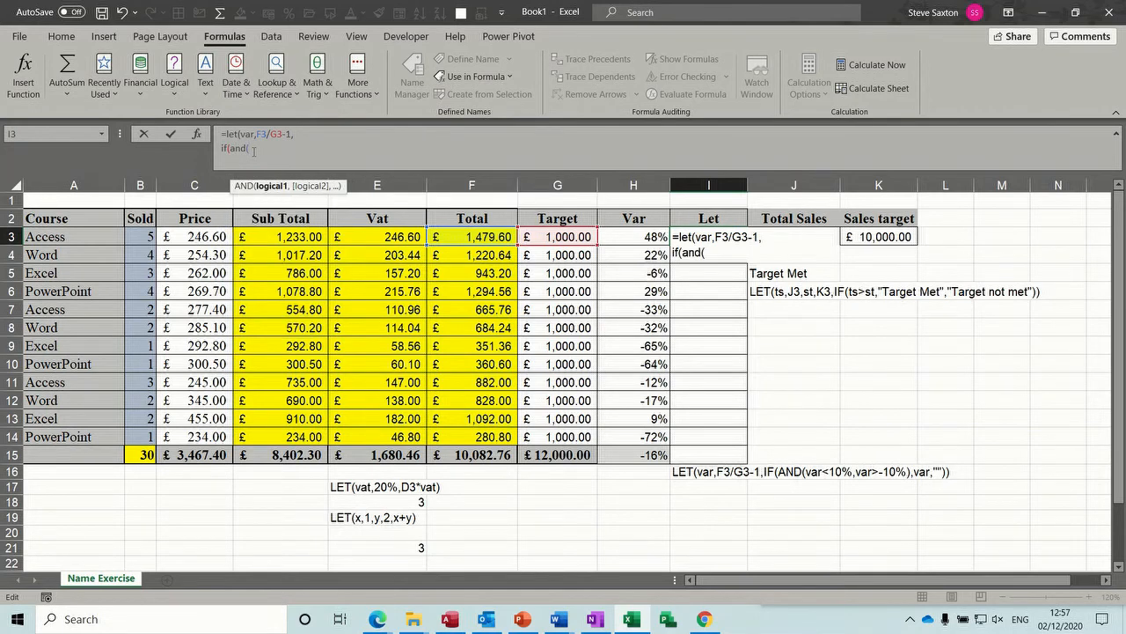
{"action": "type", "text": "var"}
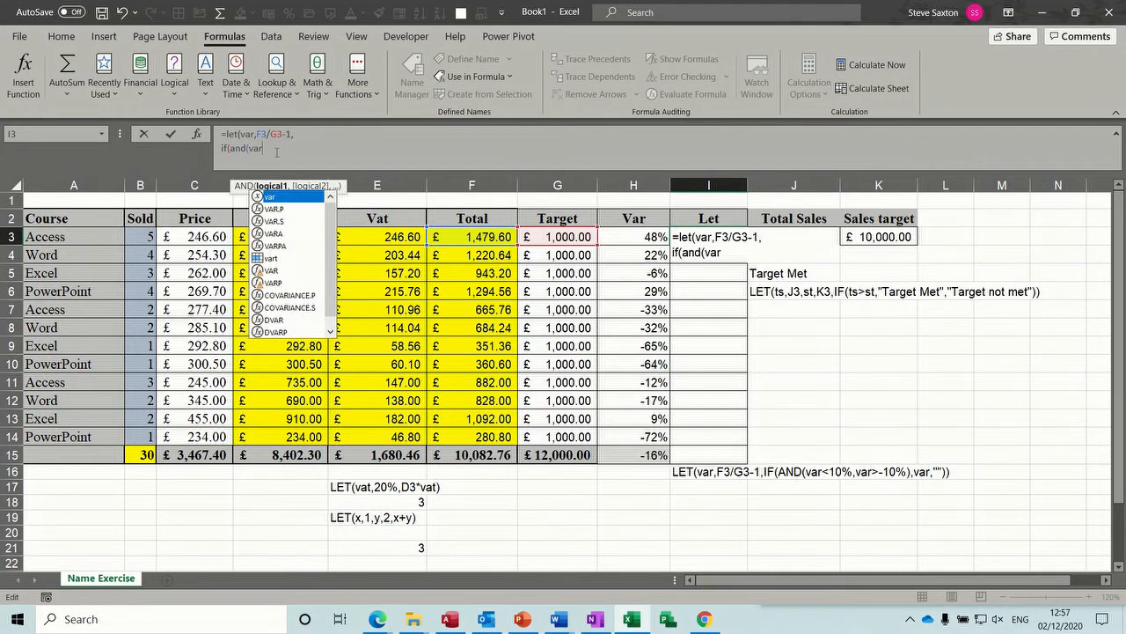
{"action": "type", "text": "<"}
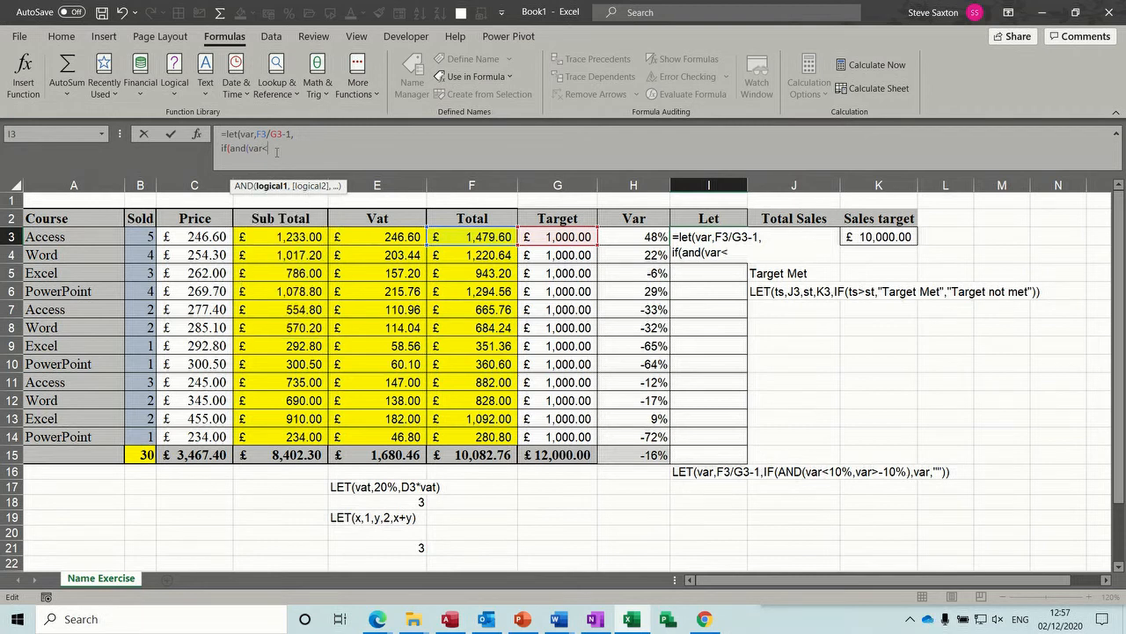
{"action": "type", "text": "10%"}
{"action": "type", "text": ","}
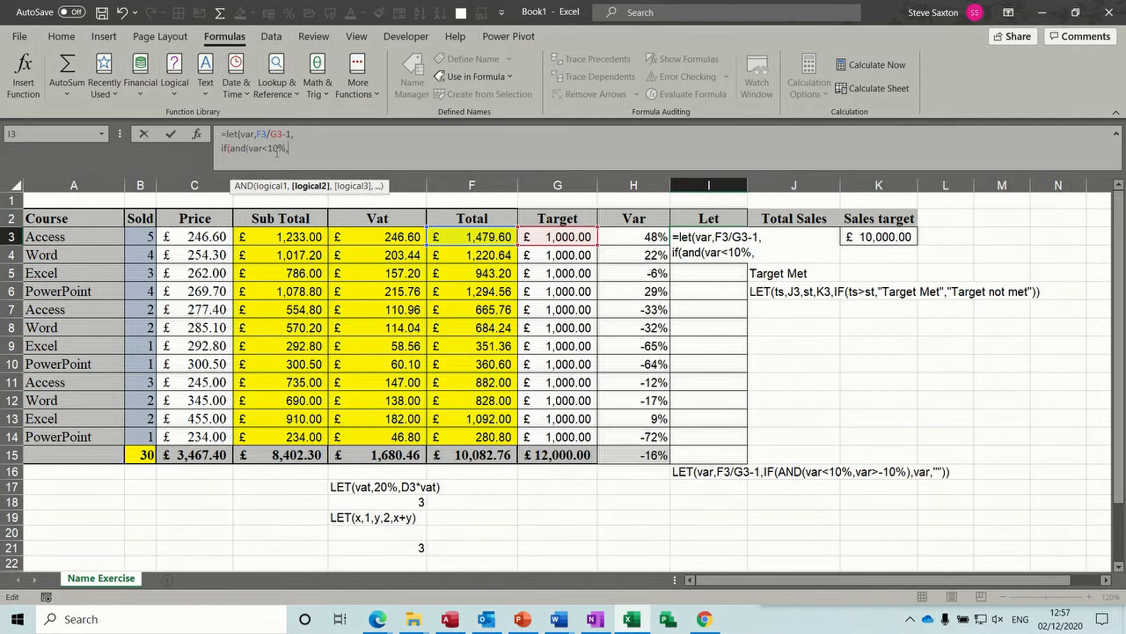
{"action": "type", "text": "var"}
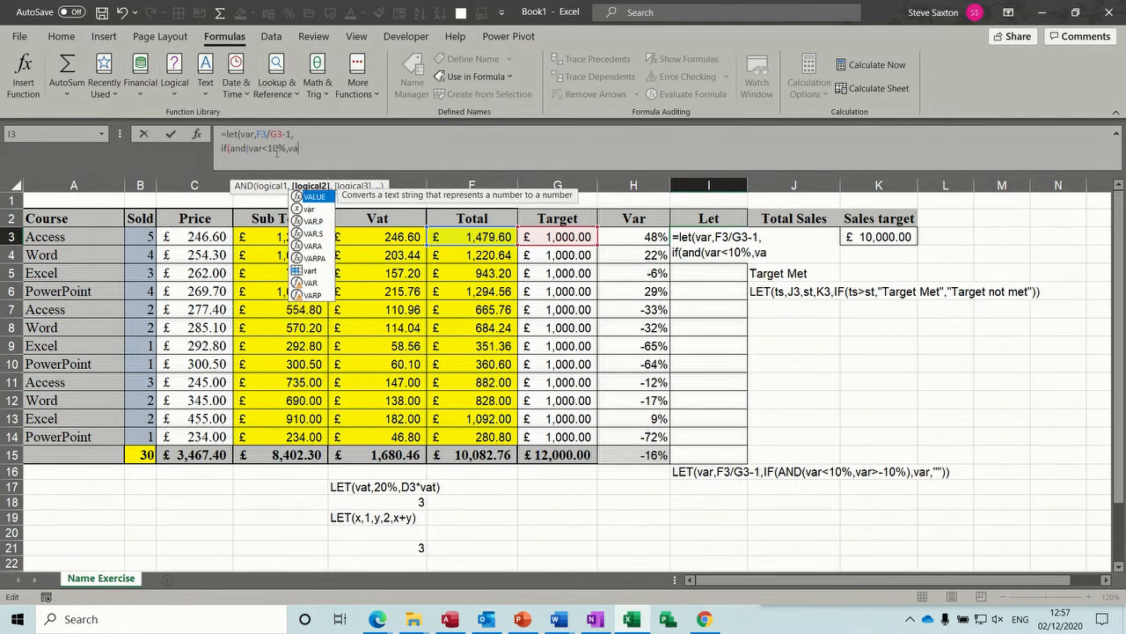
{"action": "type", "text": ">"}
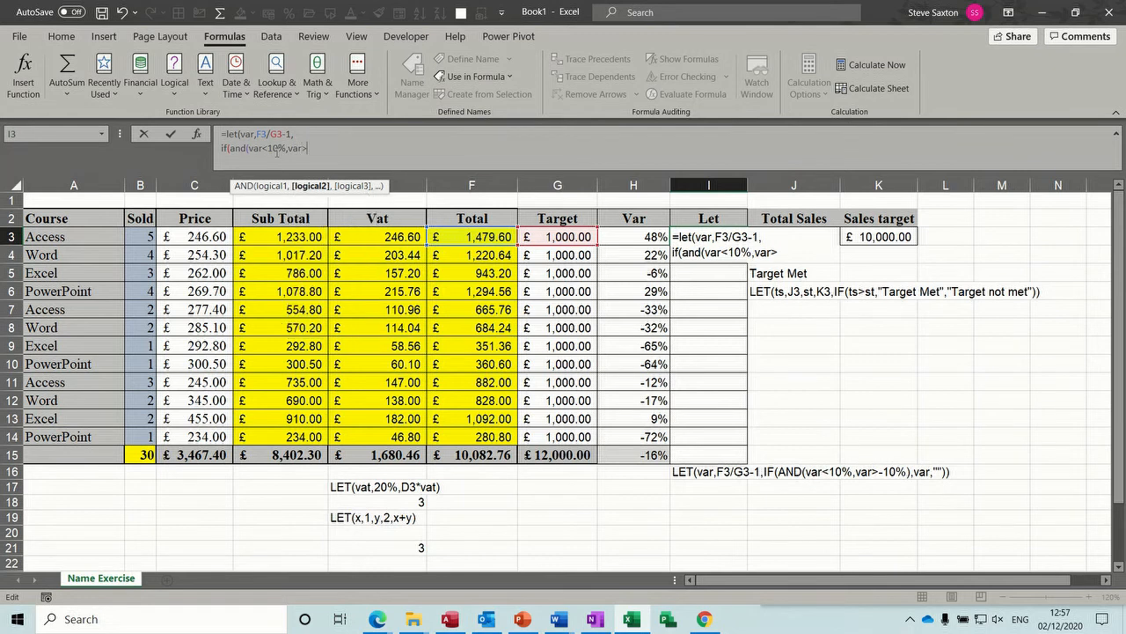
{"action": "type", "text": "-10%)"}
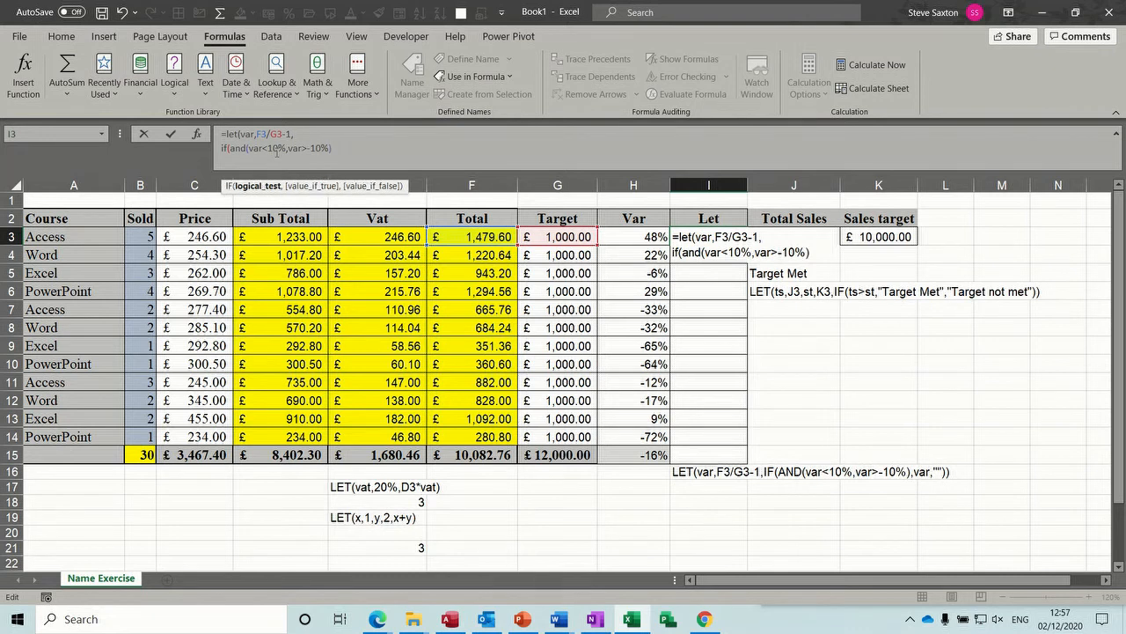
{"action": "type", "text": ","}
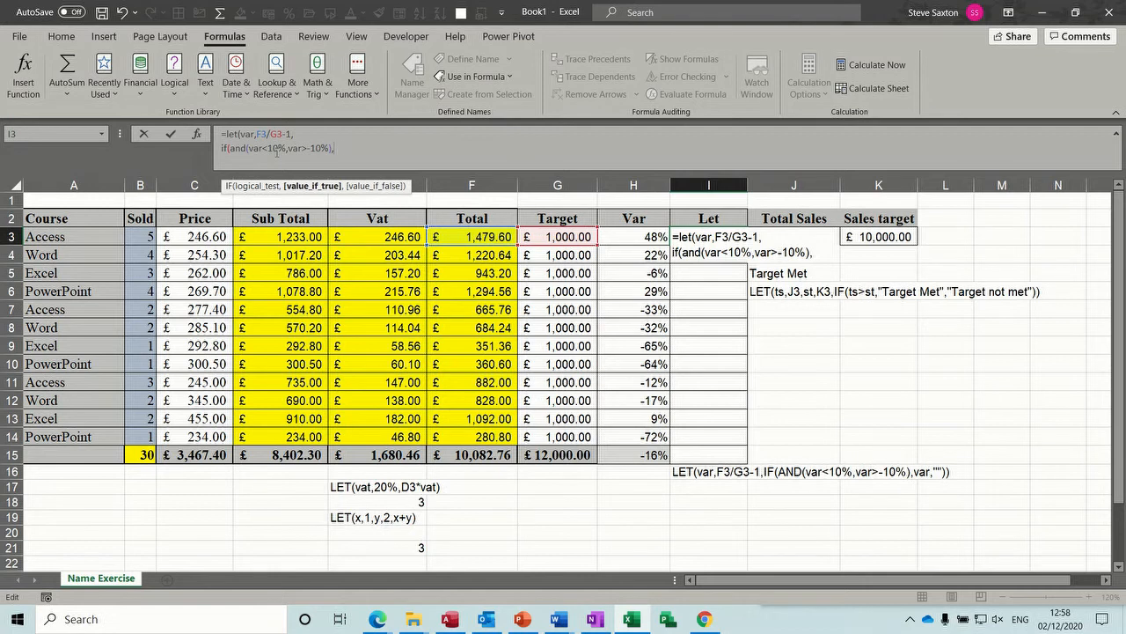
{"action": "type", "text": "var"}
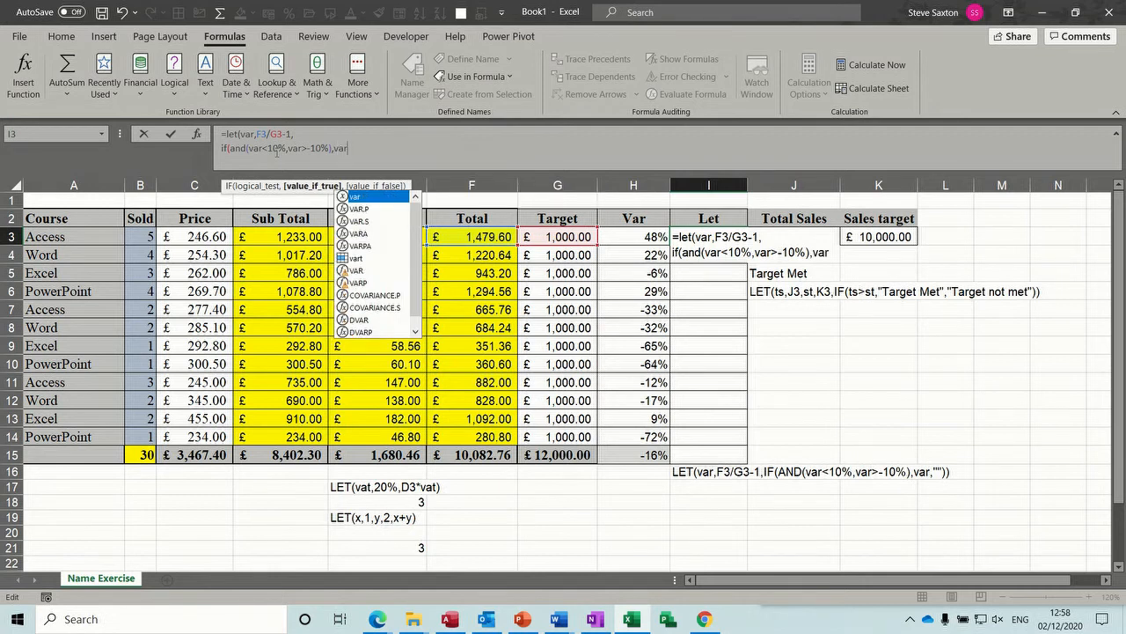
{"action": "type", "text": ",\"\""}
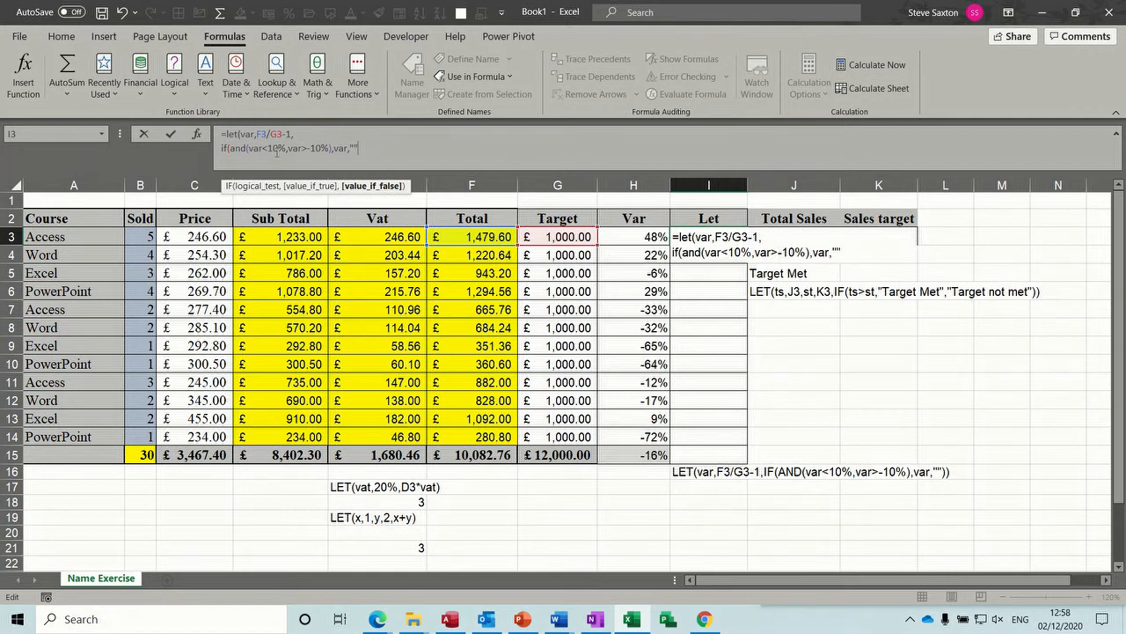
{"action": "type", "text": ")"}
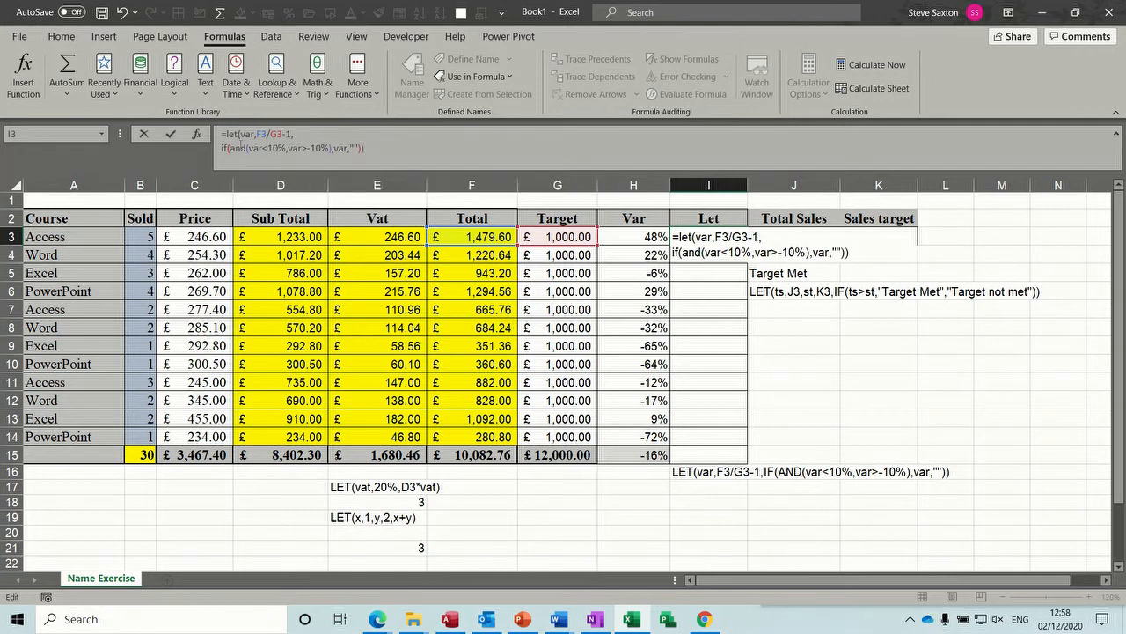
- Give the IF in I3 the results var and "", enter the formula, and fill it down to I15
{"action": "left_click", "coordinate": [171, 134]}
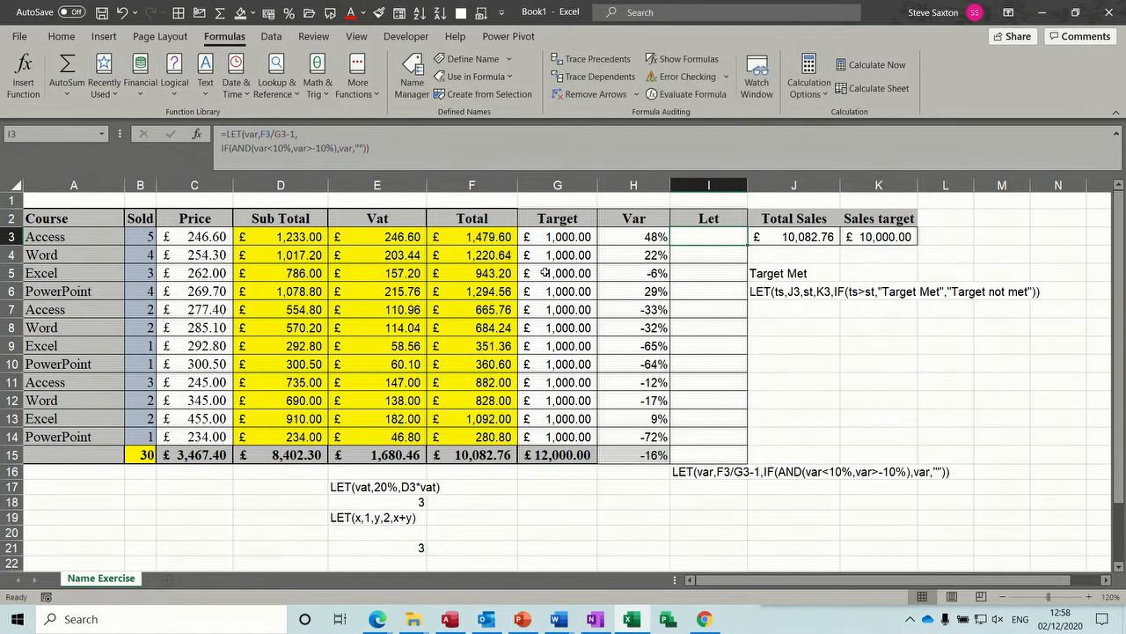
{"action": "double_click", "coordinate": [748, 246]}
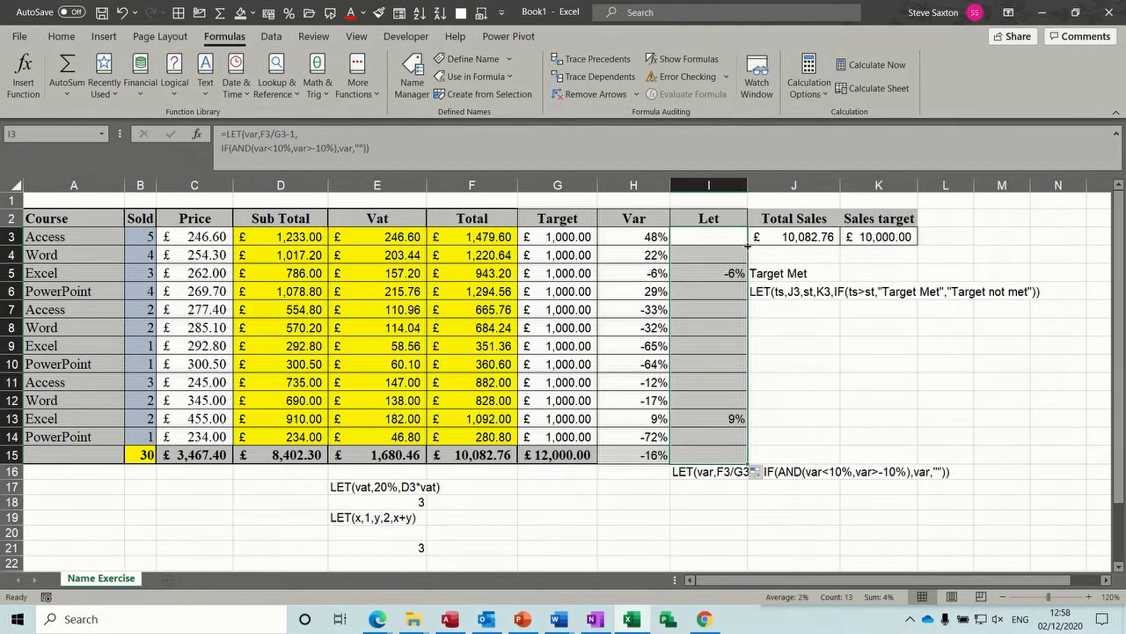